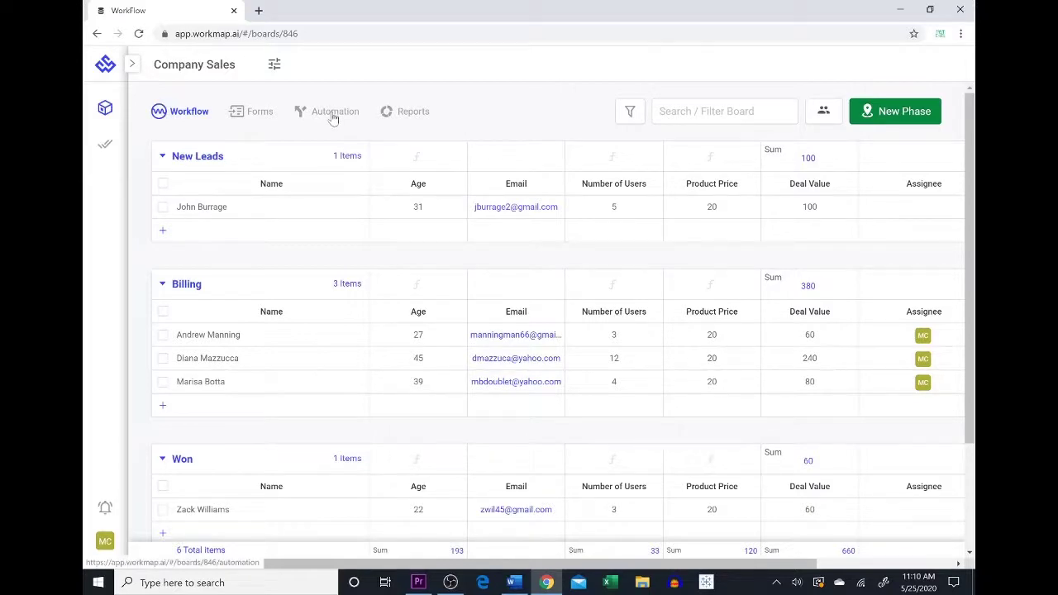
Create the first automation rule for the Company Sales board and name it Form Acknowledgement
{"action": "left_click", "coordinate": [333, 113]}
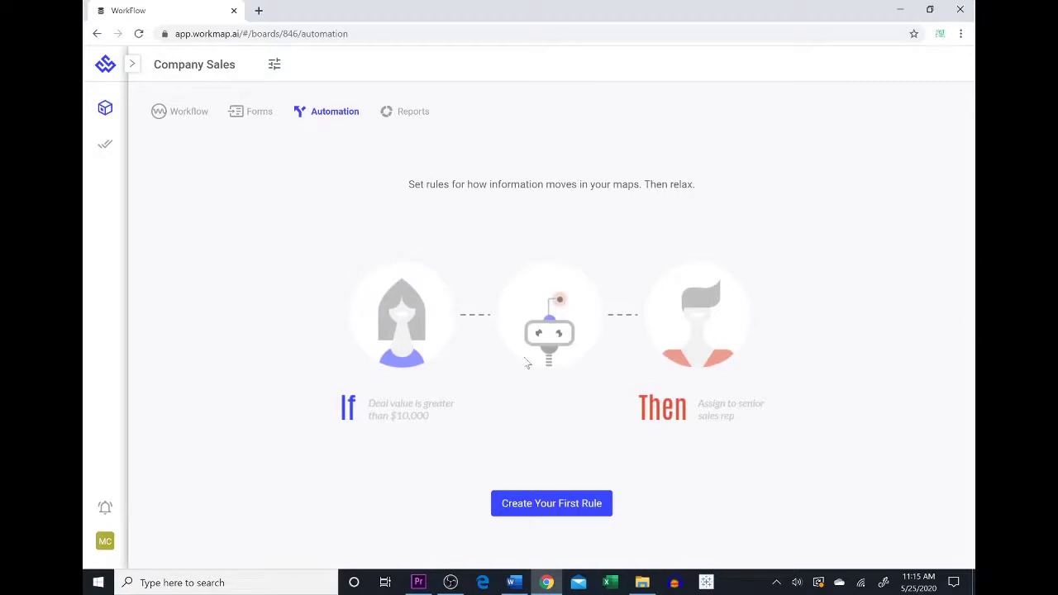
{"action": "left_click", "coordinate": [549, 511]}
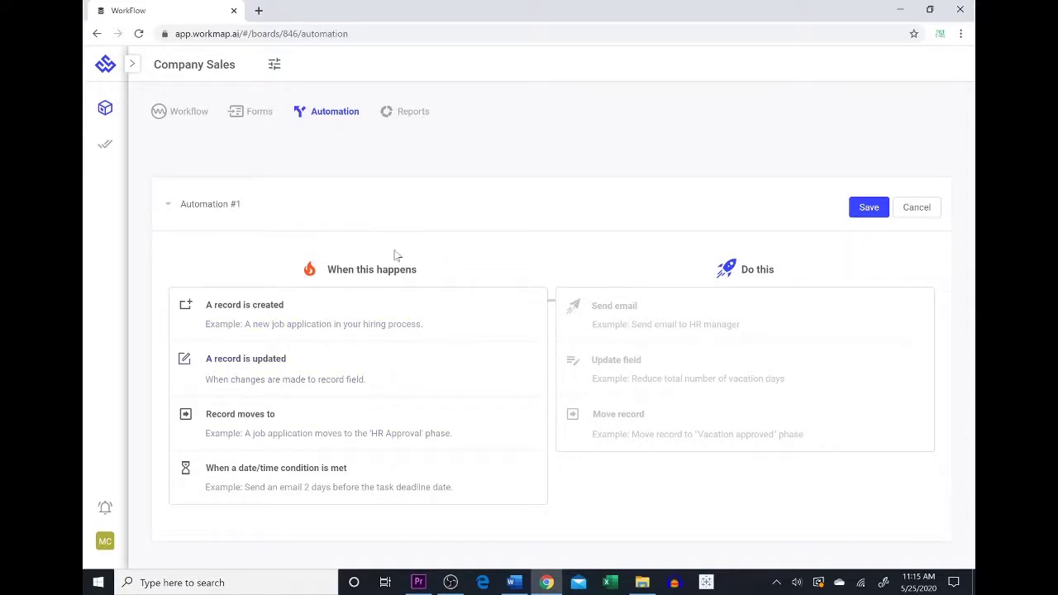
{"action": "left_click", "coordinate": [240, 204]}
{"action": "key", "text": "shift+Left"}
{"action": "key", "text": "shift+Left"}
{"action": "key", "text": "shift+Left"}
{"action": "key", "text": "shift+Left"}
{"action": "key", "text": "shift+Left"}
{"action": "key", "text": "shift+Left"}
{"action": "key", "text": "shift+Left"}
{"action": "key", "text": "shift+Left"}
{"action": "key", "text": "shift+Left"}
{"action": "key", "text": "shift+Left"}
{"action": "key", "text": "shift+Left"}
{"action": "key", "text": "shift+Left"}
{"action": "key", "text": "shift+Left"}
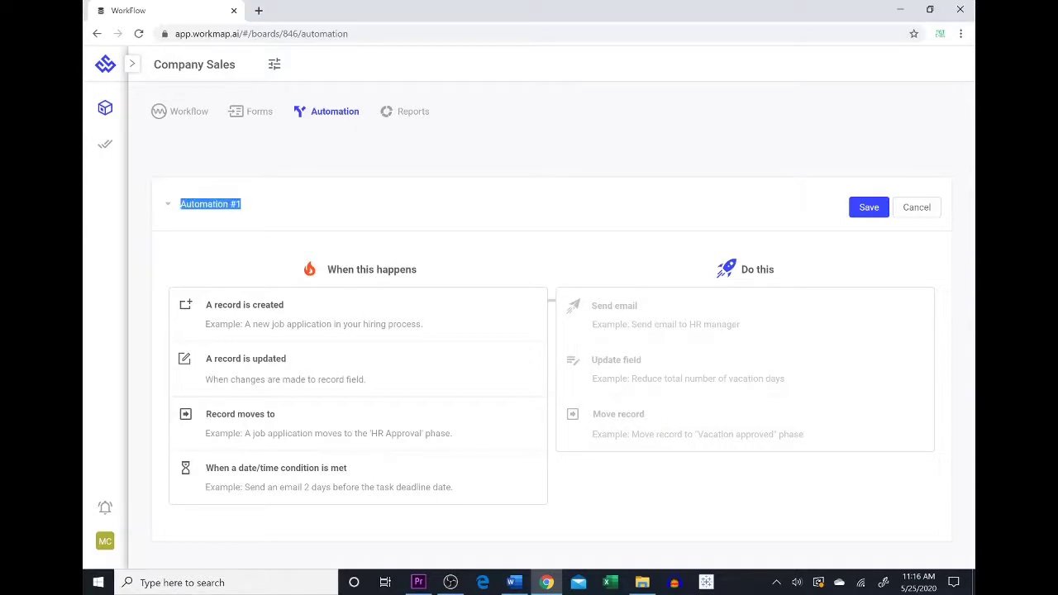
{"action": "type", "text": "Form Ac"}
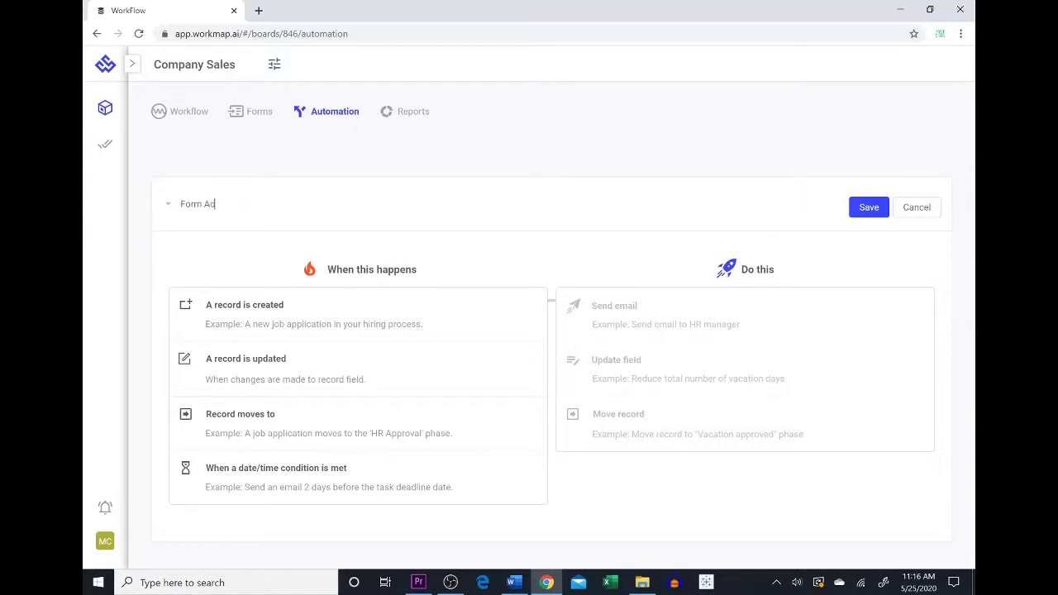
{"action": "type", "text": "knowledgement"}
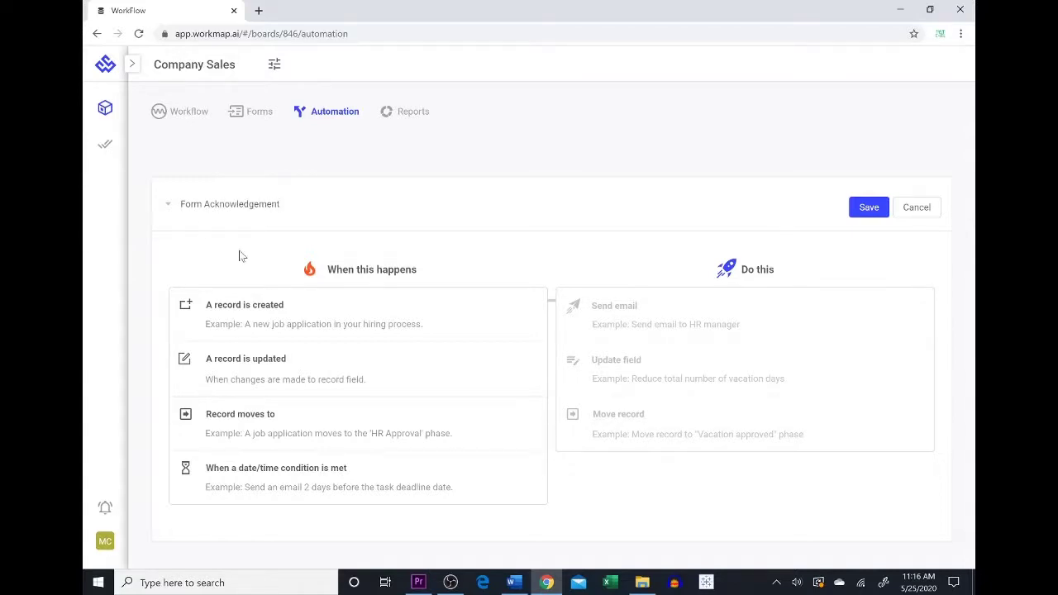
Trigger the rule when a record is created and have it send an email to the record's Email field
{"action": "left_click", "coordinate": [253, 319]}
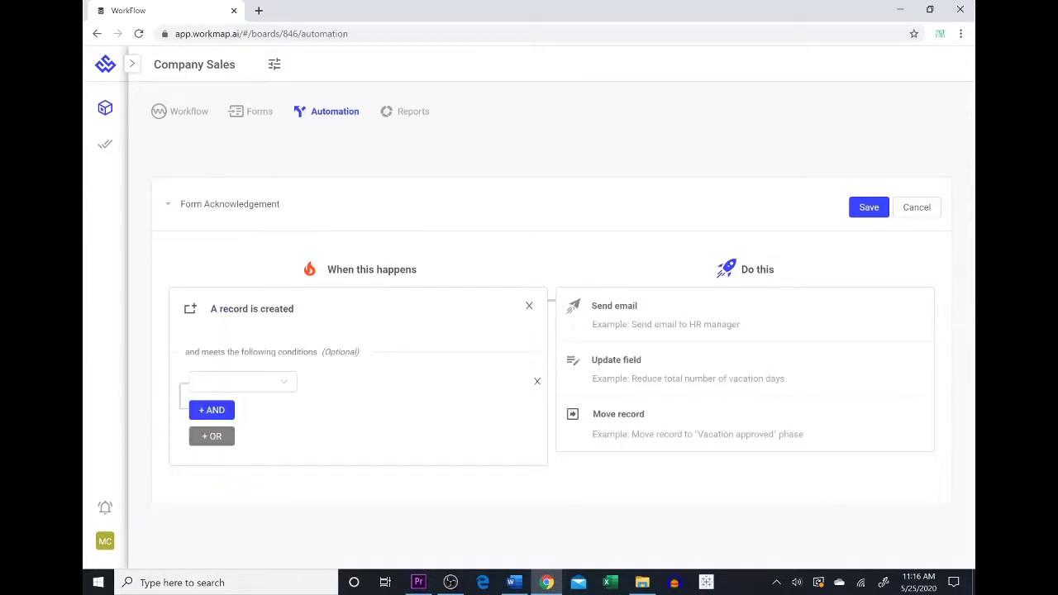
{"action": "left_click", "coordinate": [635, 306]}
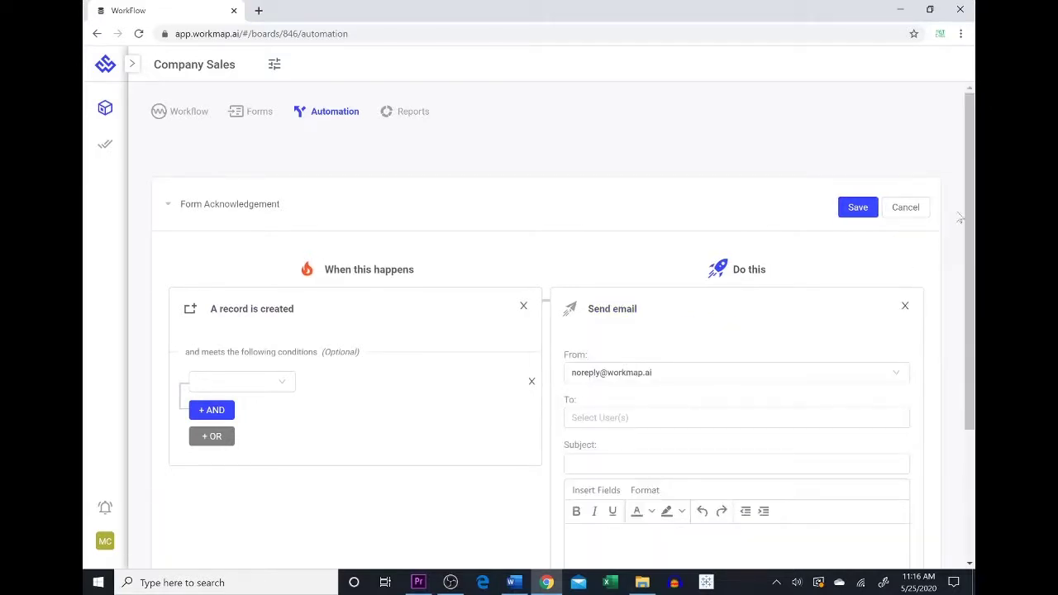
{"action": "left_click_drag", "start_coordinate": [969, 219], "coordinate": [967, 284]}
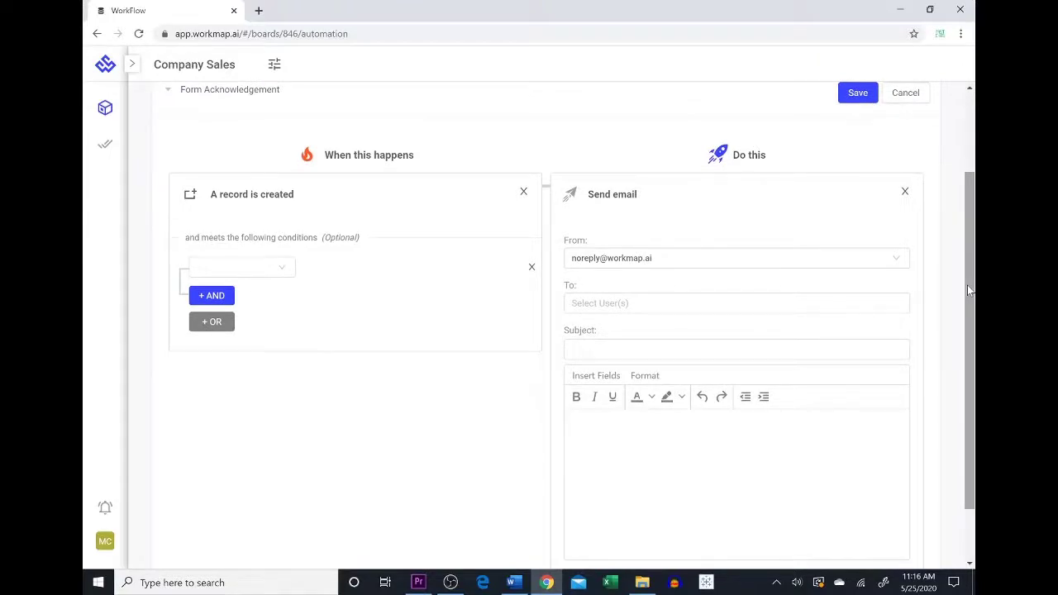
{"action": "left_click", "coordinate": [643, 303]}
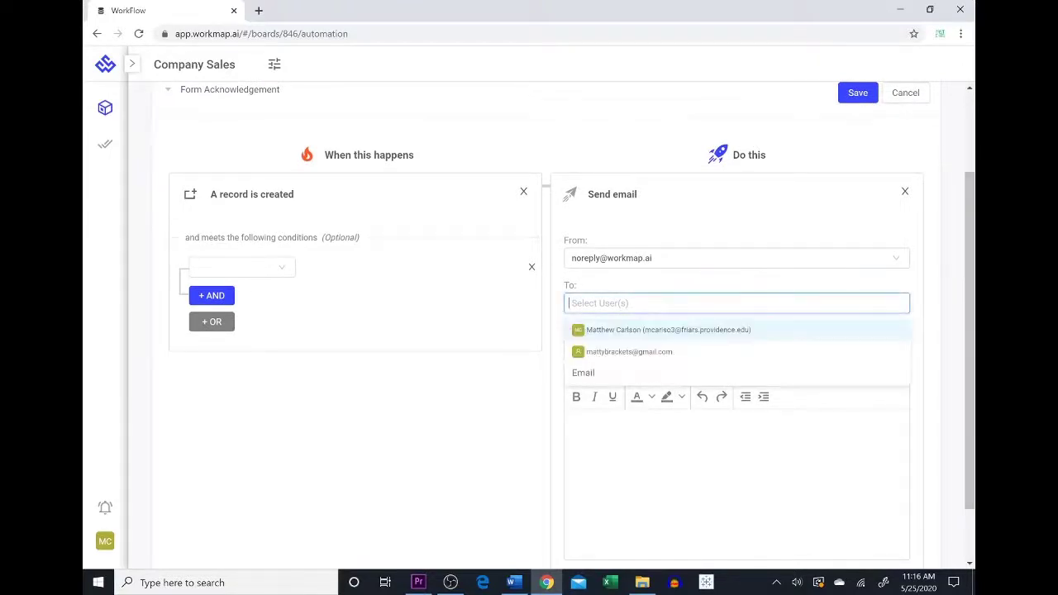
{"action": "left_click", "coordinate": [600, 376]}
{"action": "left_click", "coordinate": [631, 378]}
{"action": "left_click", "coordinate": [697, 448]}
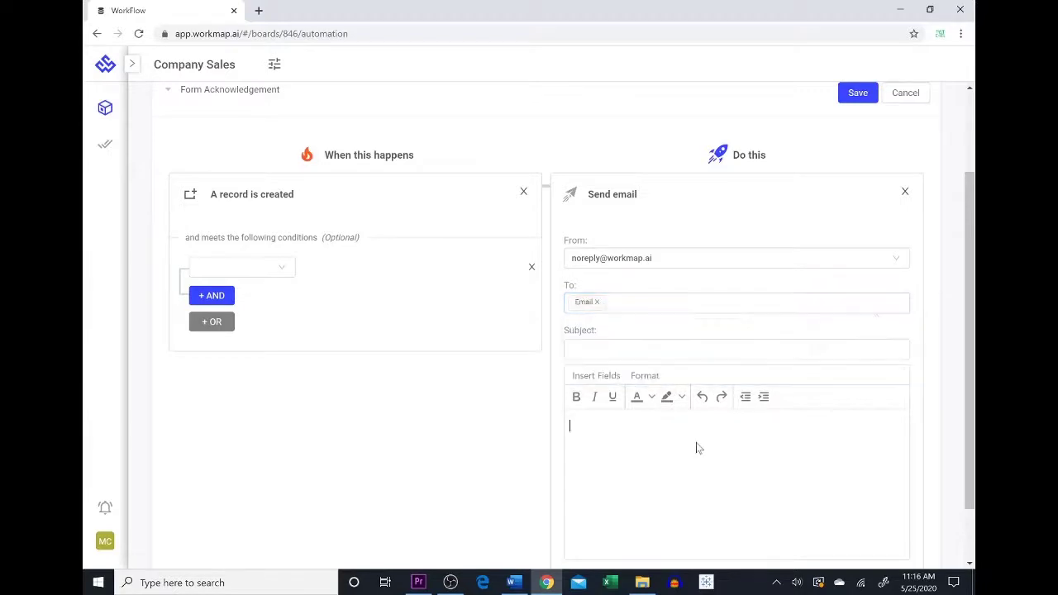
Set the email's subject to "Thank you" and its message to "Thank you for filling this form!"
{"action": "scroll", "coordinate": [968, 282], "scroll_direction": "down", "scroll_amount": 1}
{"action": "left_click", "coordinate": [674, 335]}
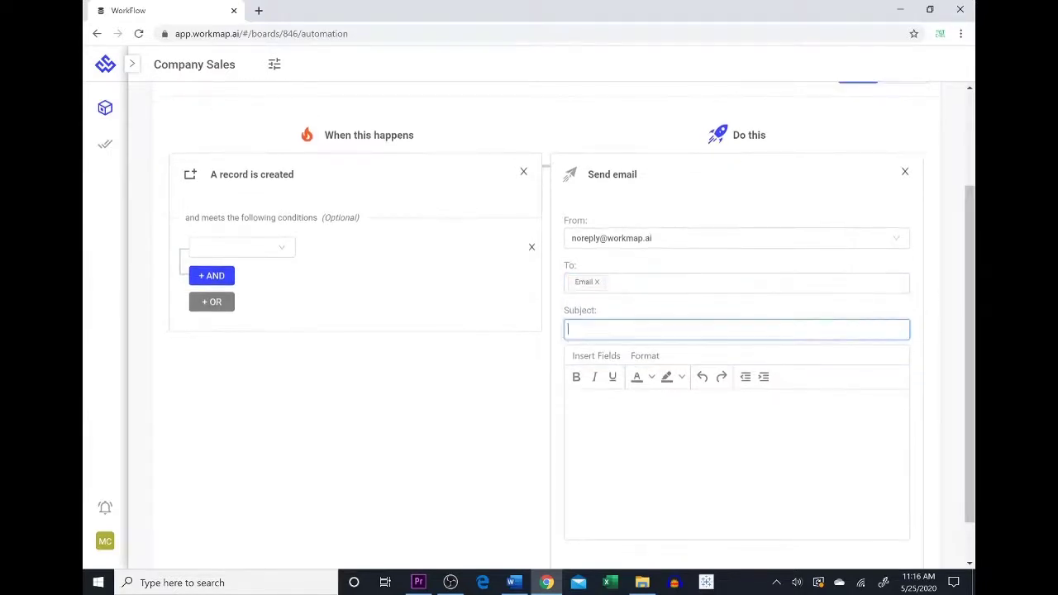
{"action": "type", "text": "Thank you"}
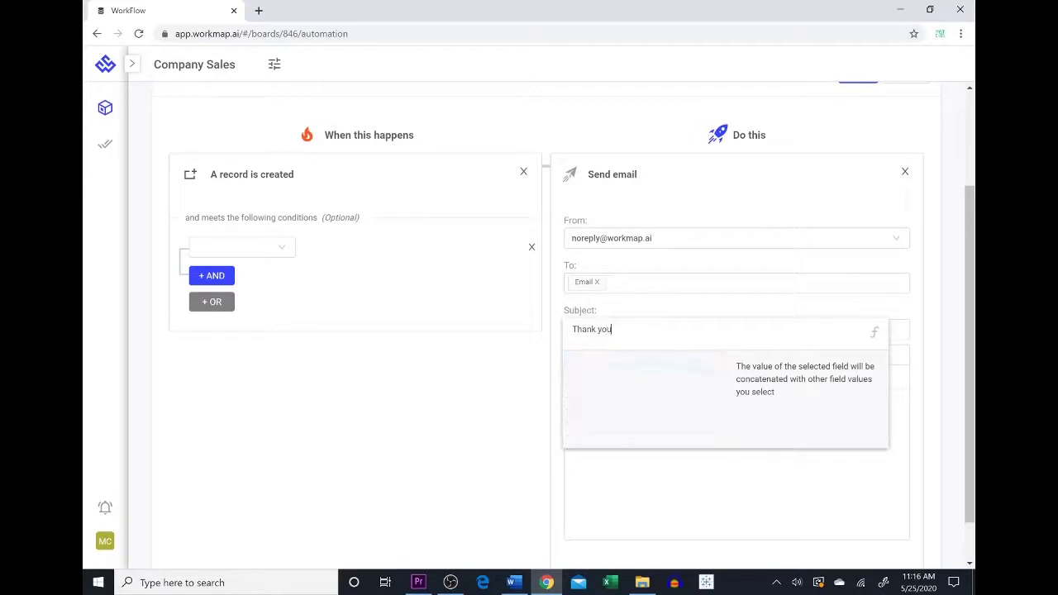
{"action": "left_click", "coordinate": [552, 452]}
{"action": "scroll", "coordinate": [969, 346], "scroll_direction": "down", "scroll_amount": 2}
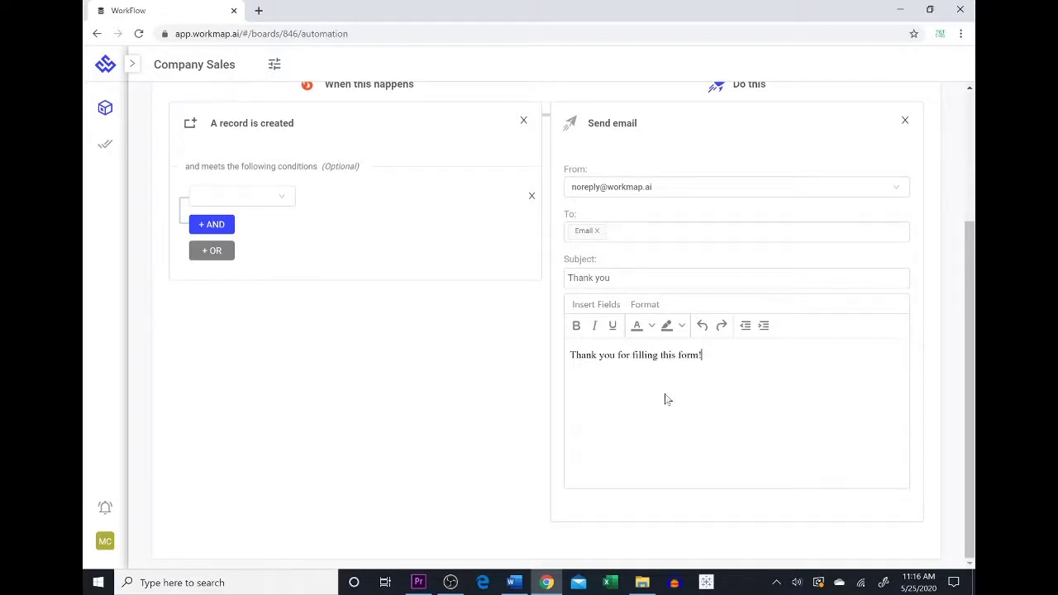
{"action": "left_click", "coordinate": [599, 308]}
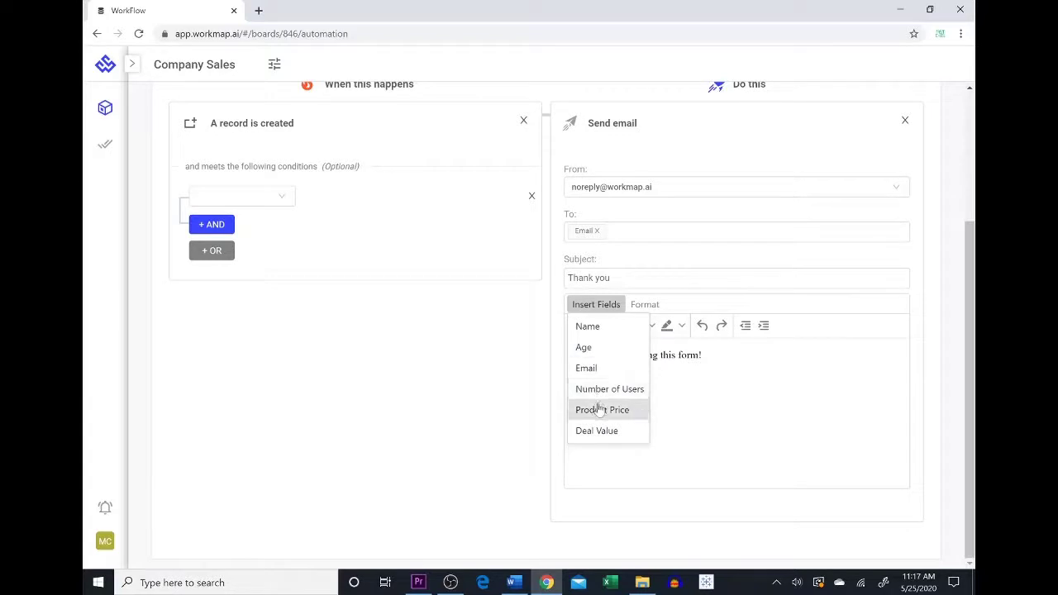
{"action": "left_click", "coordinate": [728, 419]}
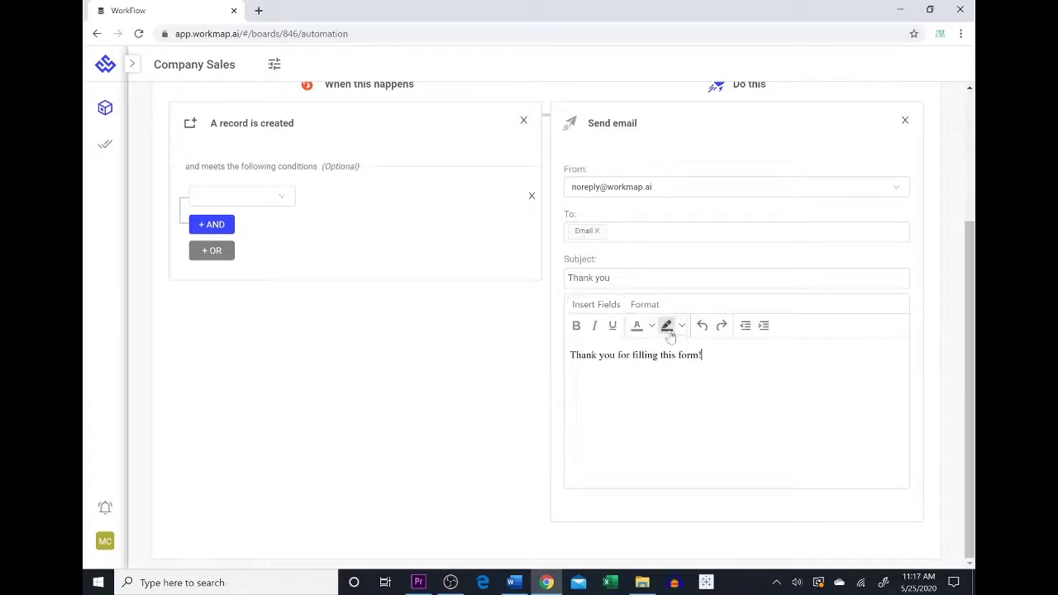
{"action": "left_click", "coordinate": [644, 305]}
{"action": "mouse_move", "coordinate": [650, 326]}
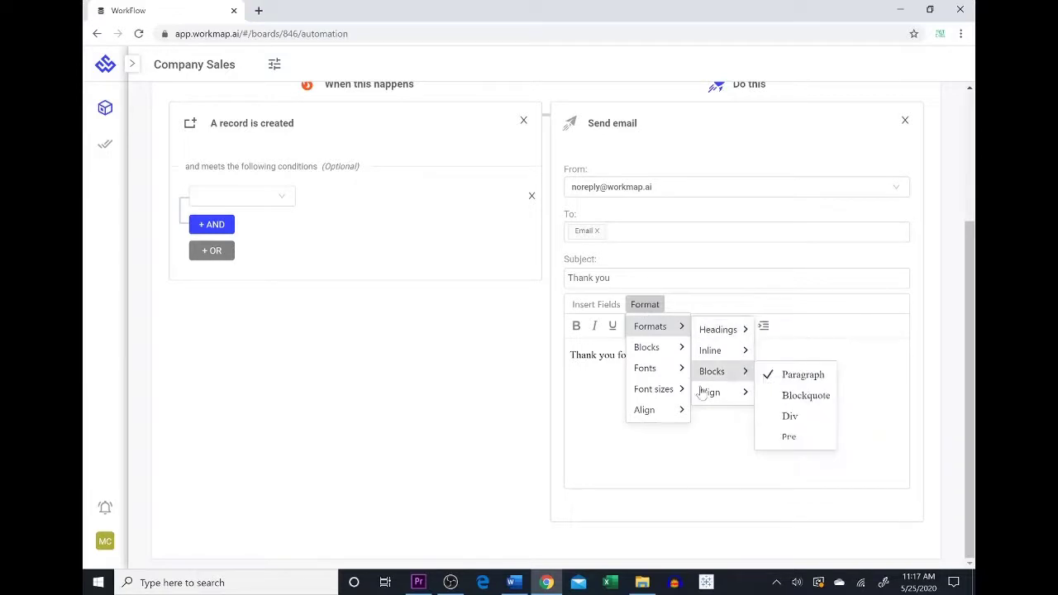
{"action": "mouse_move", "coordinate": [662, 389]}
{"action": "left_click", "coordinate": [801, 410]}
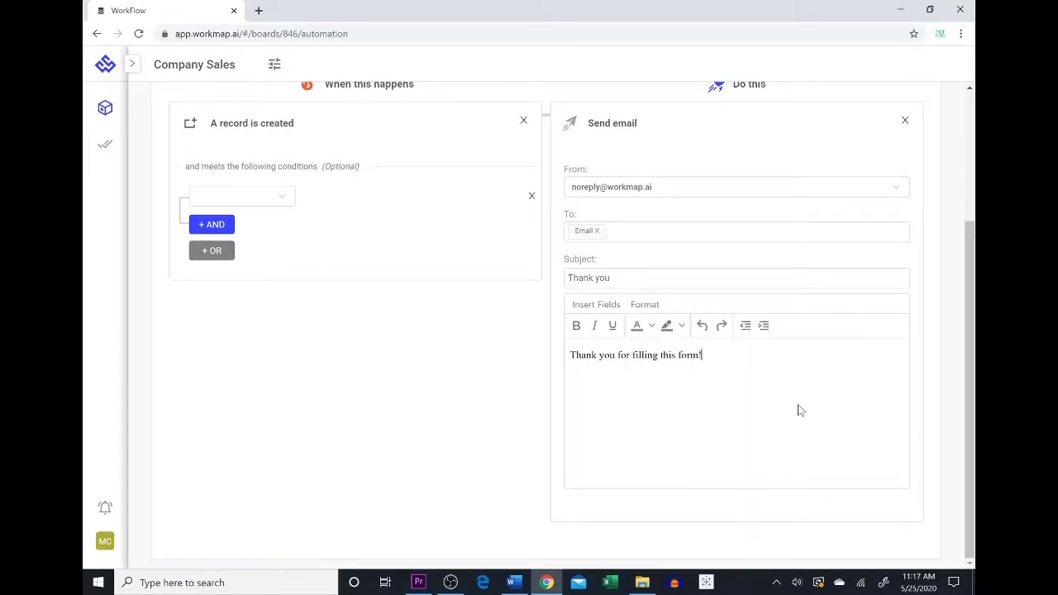
Save the Form Acknowledgement rule
{"action": "left_click_drag", "start_coordinate": [973, 383], "coordinate": [971, 258]}
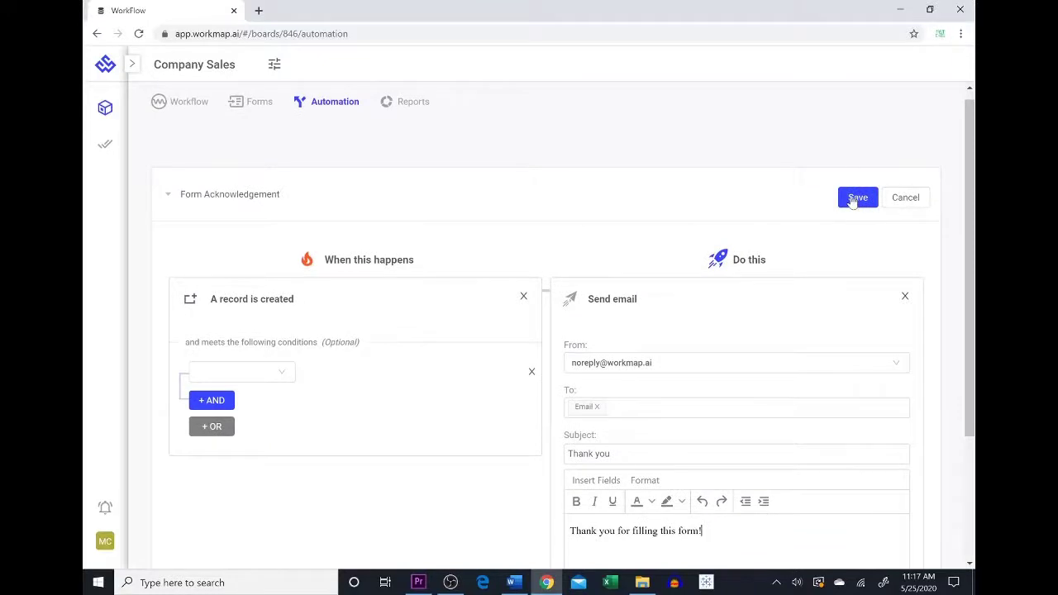
{"action": "left_click", "coordinate": [856, 199]}
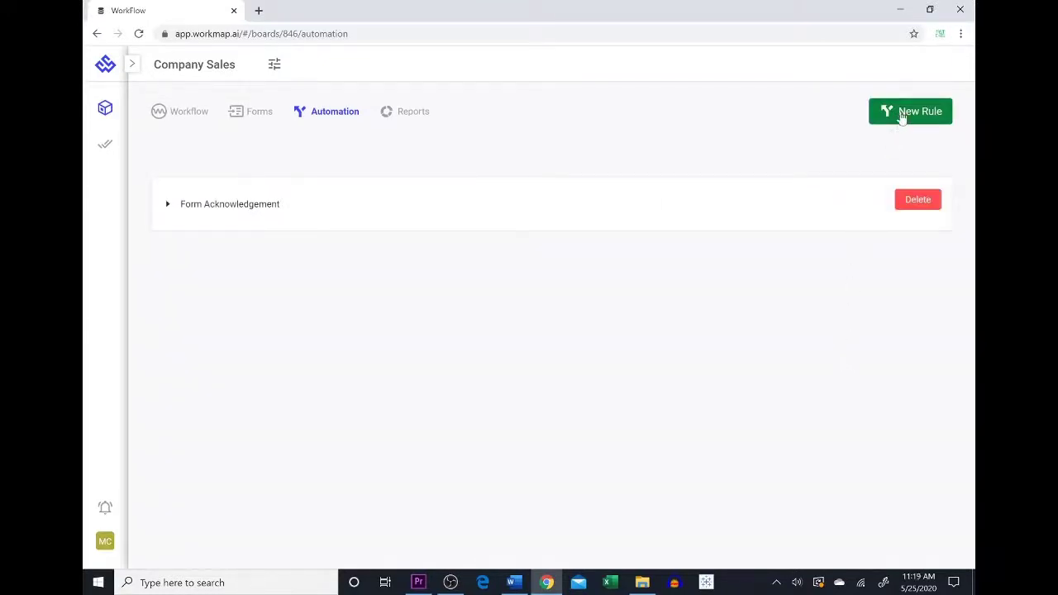
Add another automation rule and name it Billing
{"action": "left_click", "coordinate": [902, 118]}
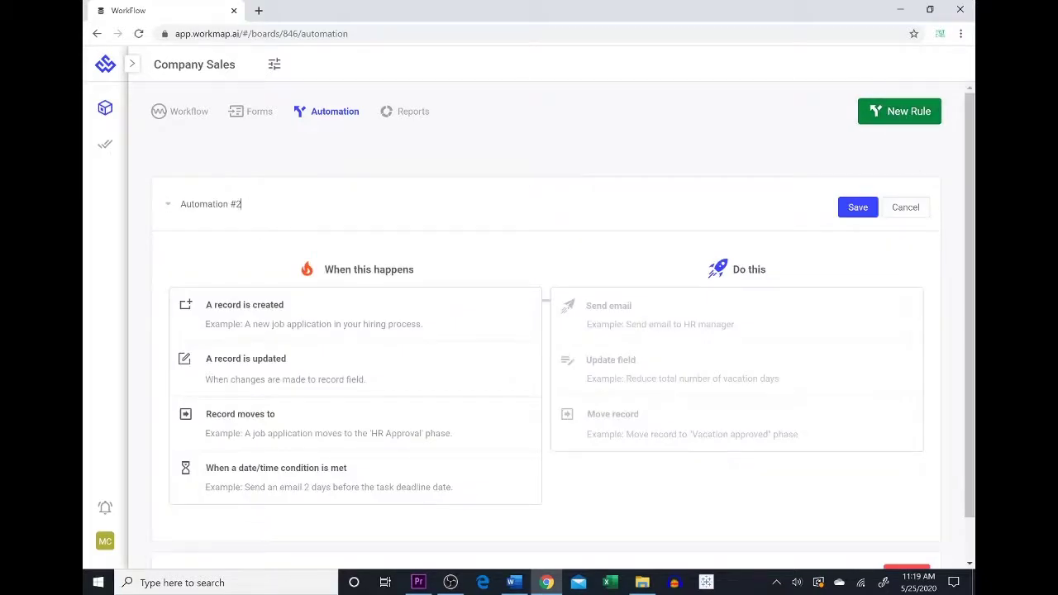
{"action": "key", "text": "ctrl+a"}
{"action": "type", "text": "B"}
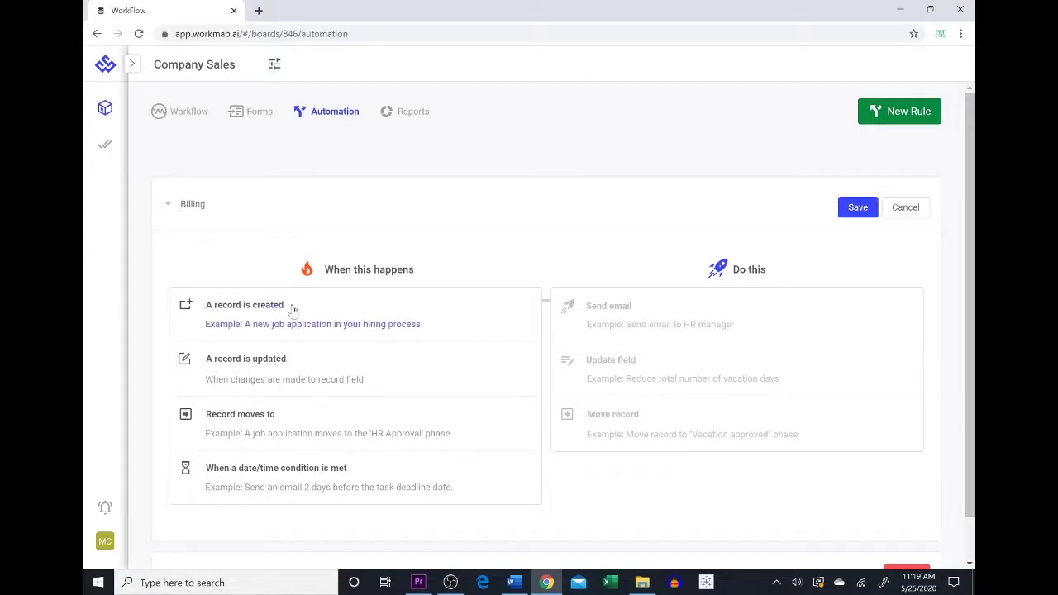
Trigger the Billing rule when a record's Status field is updated
{"action": "left_click", "coordinate": [294, 376]}
{"action": "left_click", "coordinate": [325, 361]}
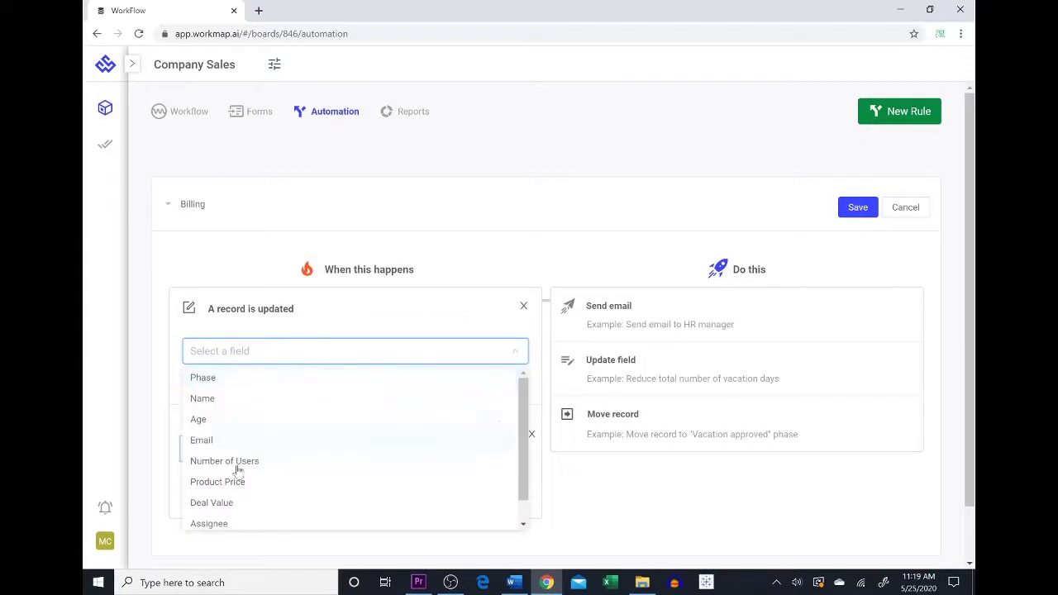
{"action": "scroll", "coordinate": [523, 412], "scroll_direction": "down", "scroll_amount": 1}
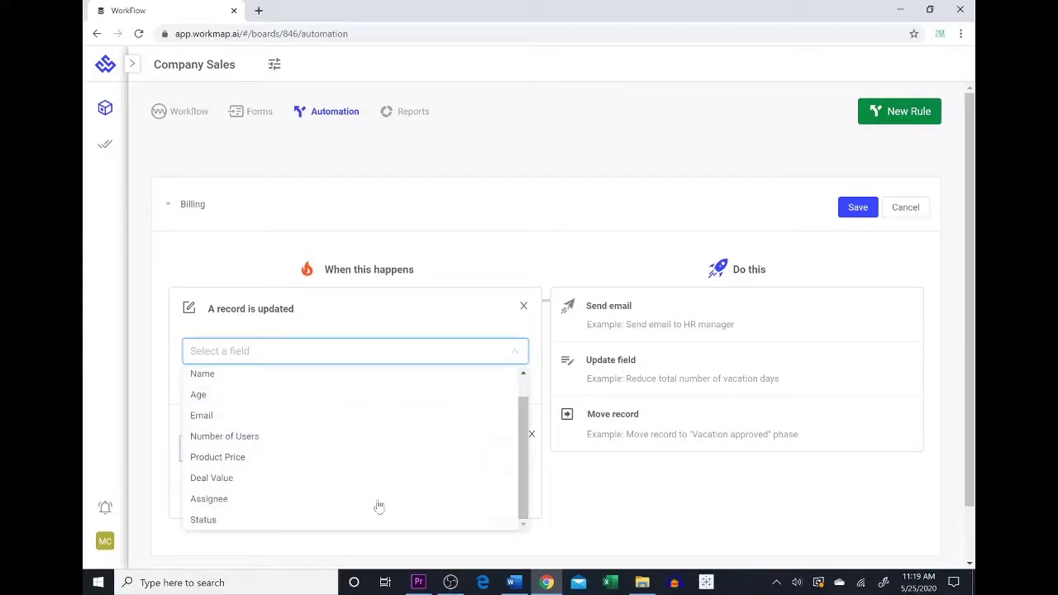
{"action": "left_click", "coordinate": [267, 525]}
Add the condition that Status is Billing to the rule's trigger
{"action": "left_click", "coordinate": [272, 460]}
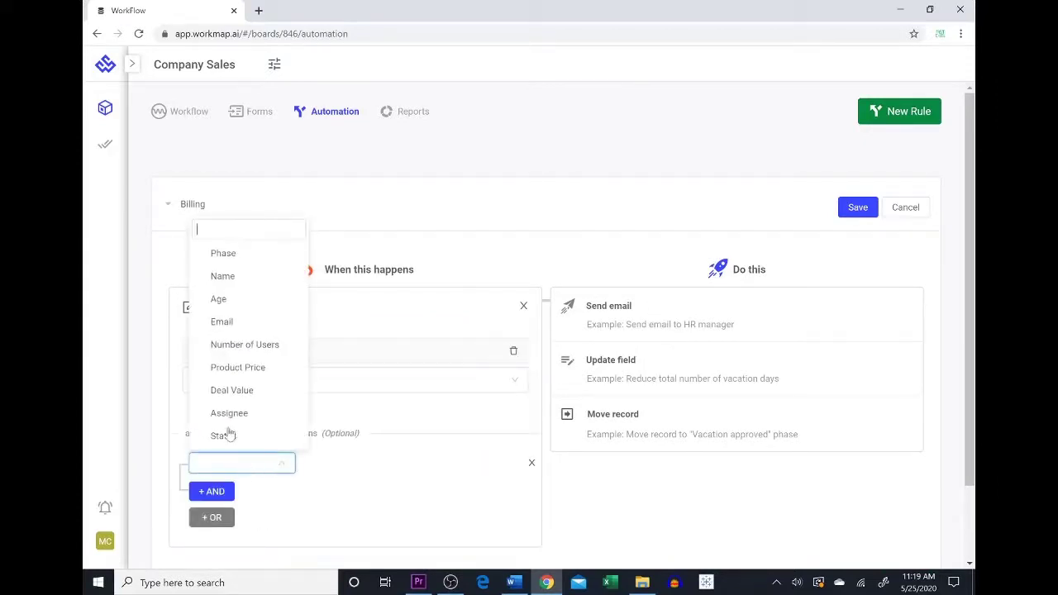
{"action": "left_click", "coordinate": [229, 436]}
{"action": "left_click", "coordinate": [451, 471]}
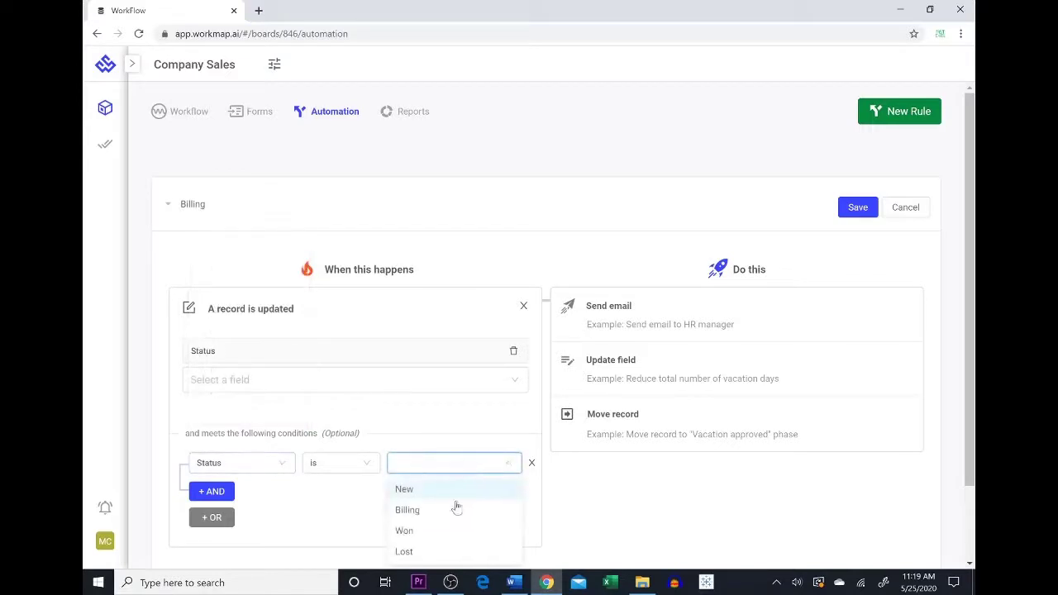
{"action": "left_click", "coordinate": [444, 522]}
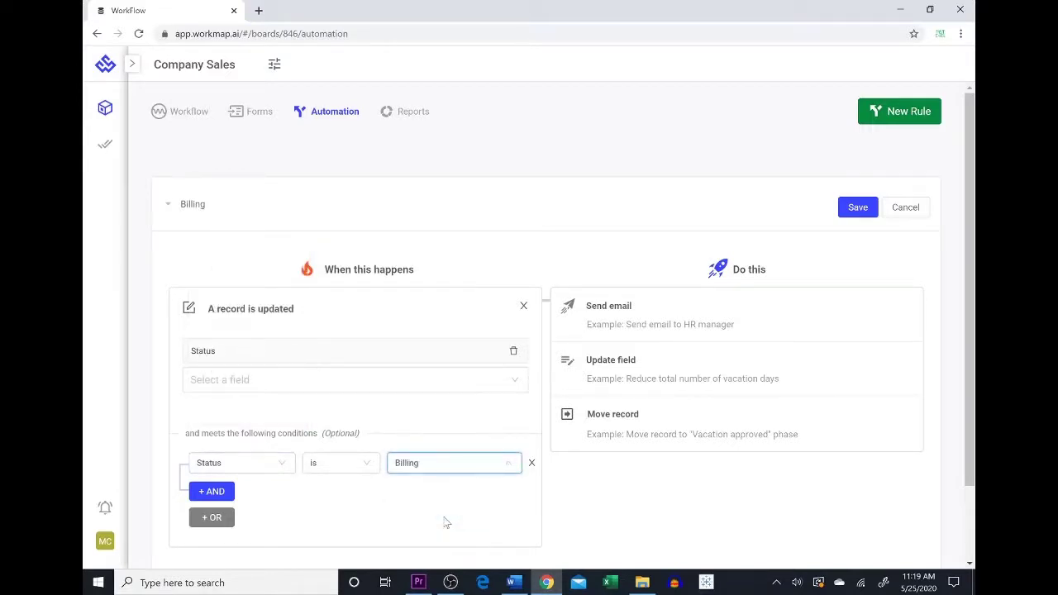
Have the rule move the record to the Billing phase, and save the rule
{"action": "left_click", "coordinate": [643, 430]}
{"action": "left_click", "coordinate": [650, 377]}
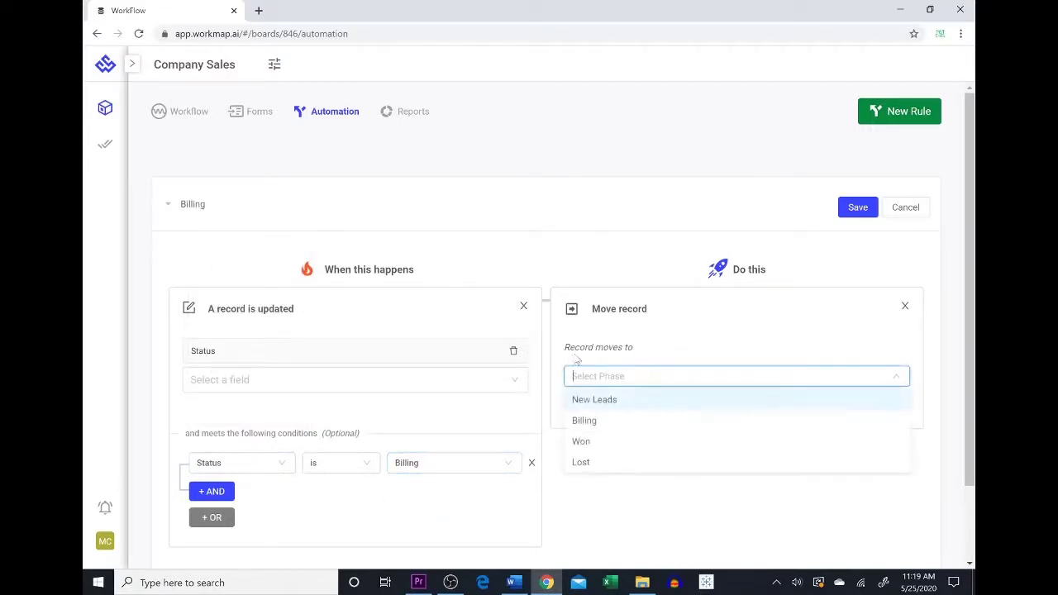
{"action": "left_click", "coordinate": [635, 423]}
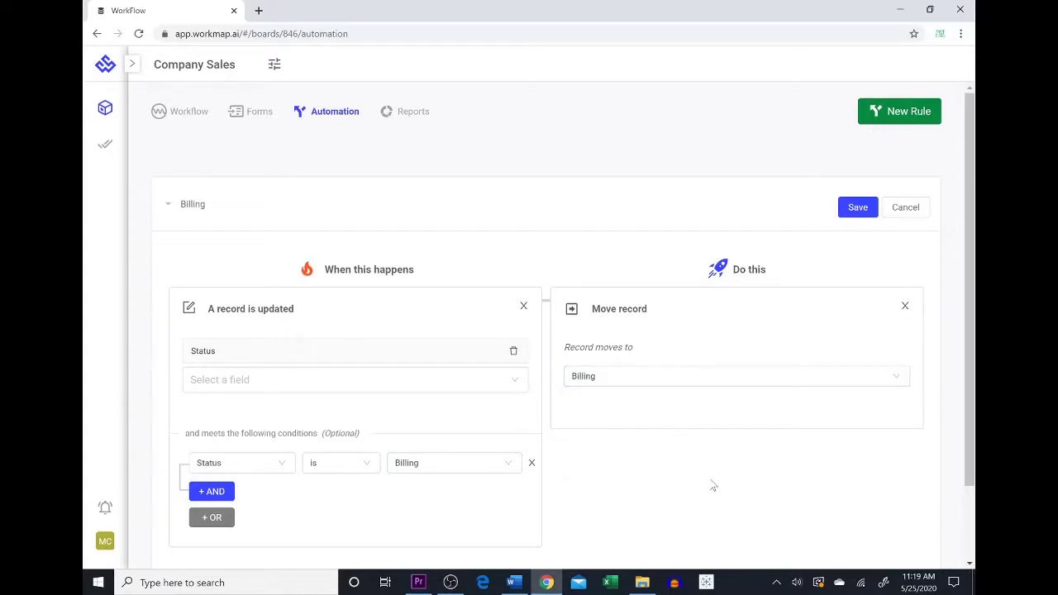
{"action": "left_click", "coordinate": [855, 213]}
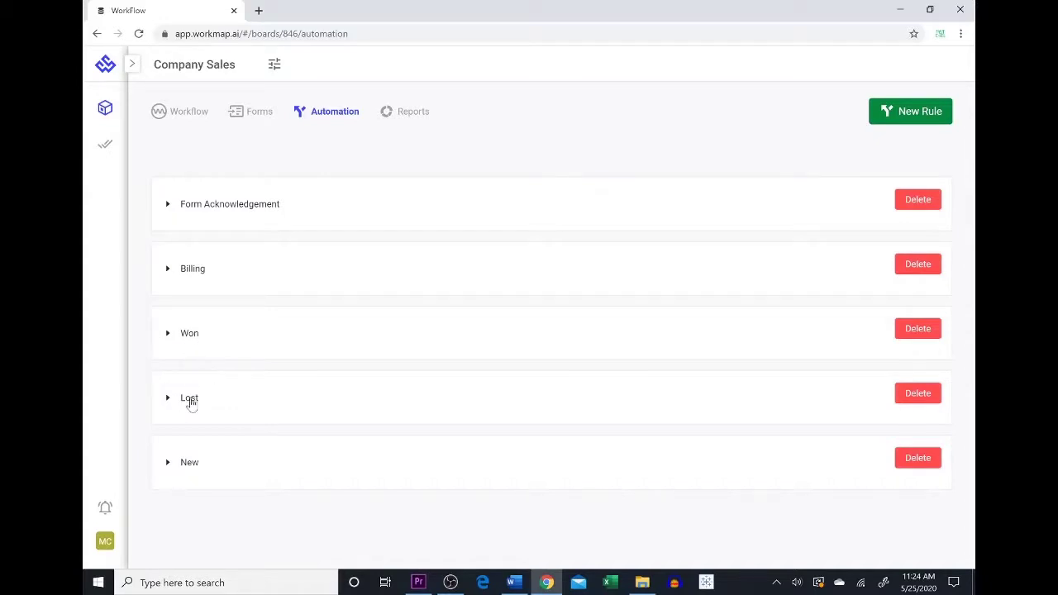
Expand the New rule to examine its trigger and field update, and close it by saving
{"action": "left_click", "coordinate": [170, 467]}
{"action": "scroll", "coordinate": [959, 371], "scroll_direction": "down", "scroll_amount": 2}
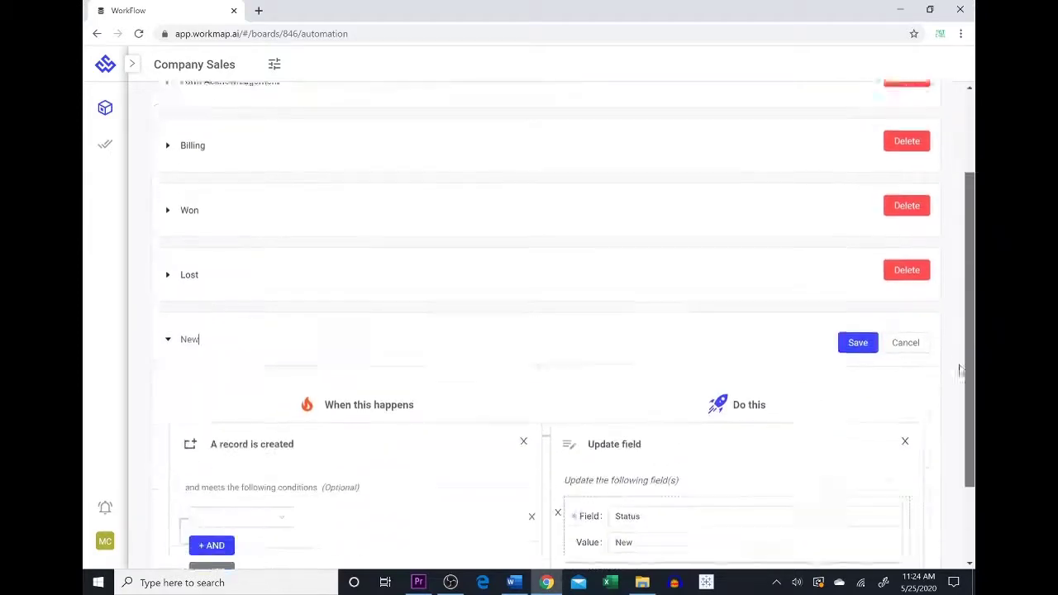
{"action": "left_click", "coordinate": [858, 288]}
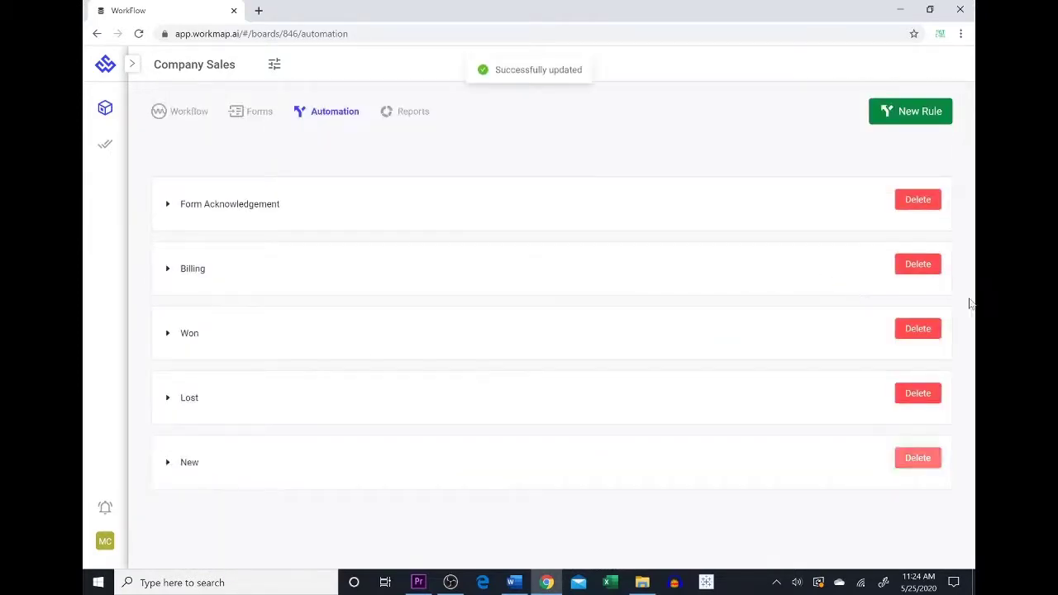
Add another automation rule and name it Assignment
{"action": "left_click", "coordinate": [907, 115]}
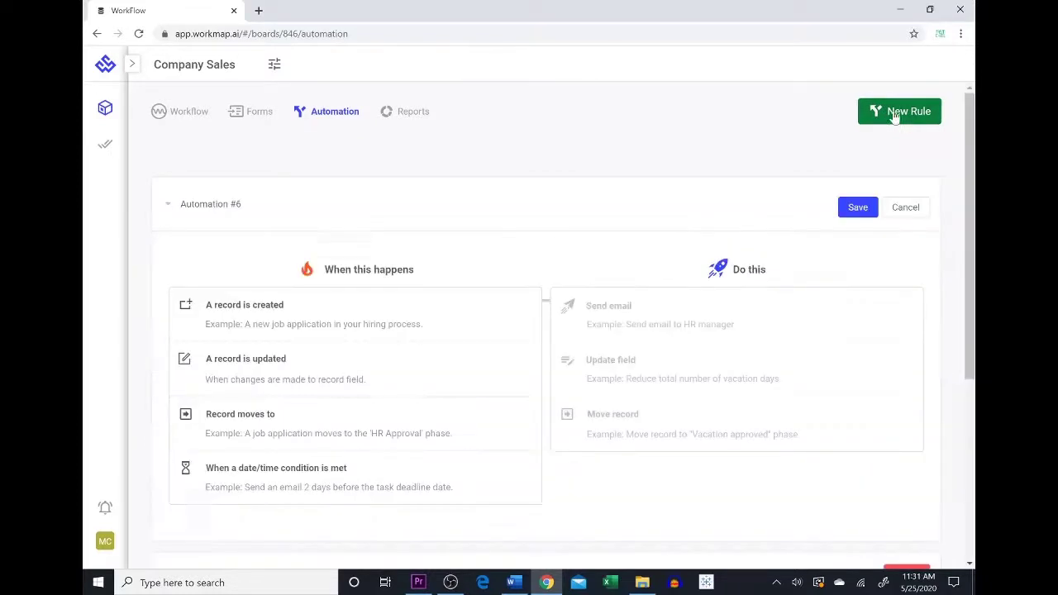
{"action": "left_click_drag", "start_coordinate": [242, 205], "coordinate": [181, 213]}
{"action": "type", "text": "ssignment"}
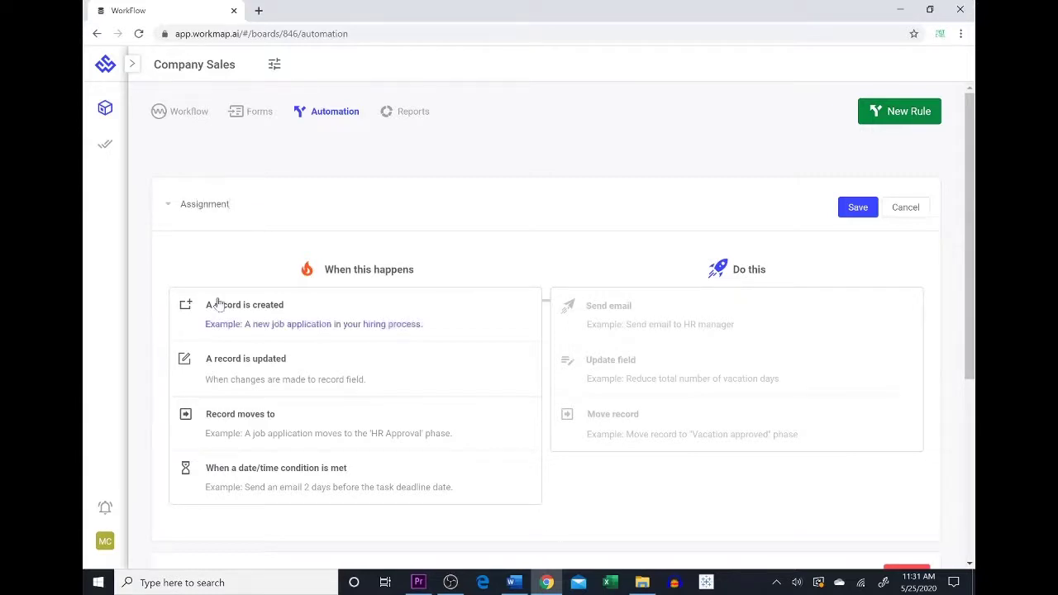
Trigger the Assignment rule when a record moves to the Billing phase
{"action": "left_click", "coordinate": [242, 422]}
{"action": "left_click", "coordinate": [260, 379]}
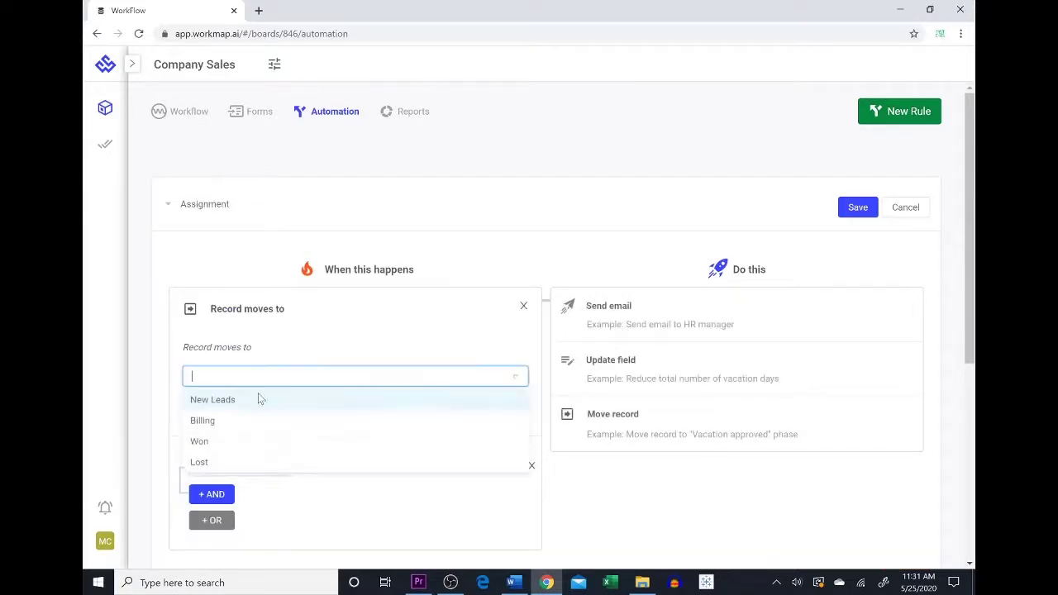
{"action": "left_click", "coordinate": [240, 426]}
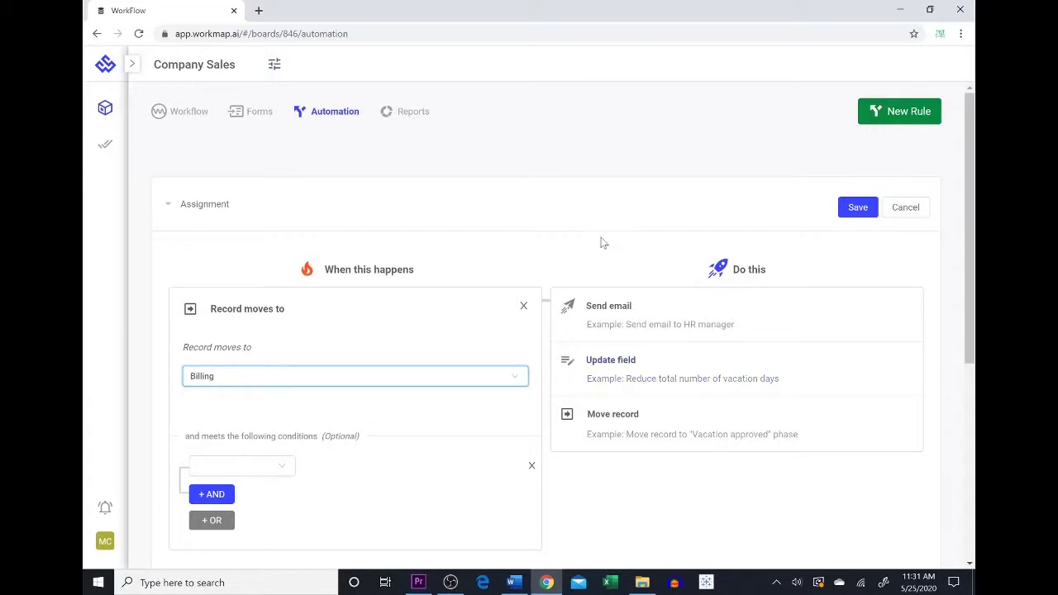
Have the Assignment rule update the Assignee field to the first listed user, and save the rule
{"action": "left_click", "coordinate": [668, 369]}
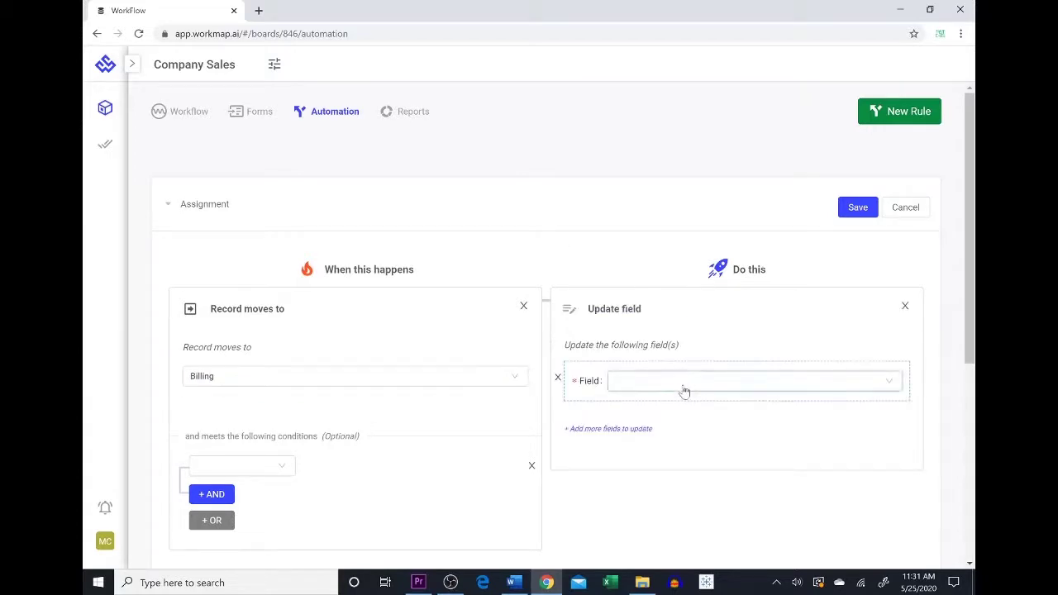
{"action": "left_click", "coordinate": [683, 384]}
{"action": "left_click", "coordinate": [643, 550]}
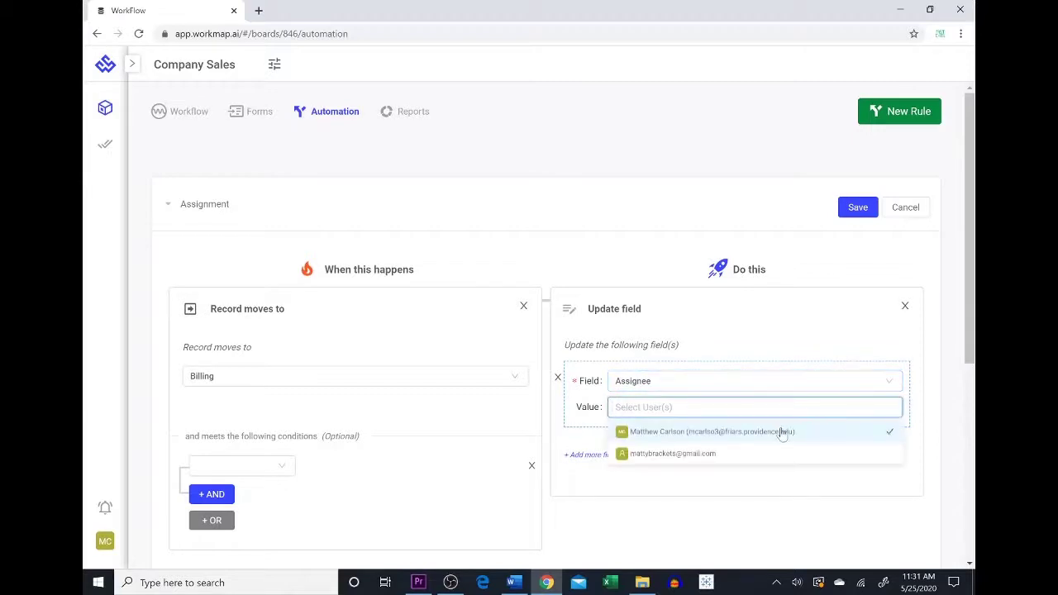
{"action": "left_click", "coordinate": [667, 434]}
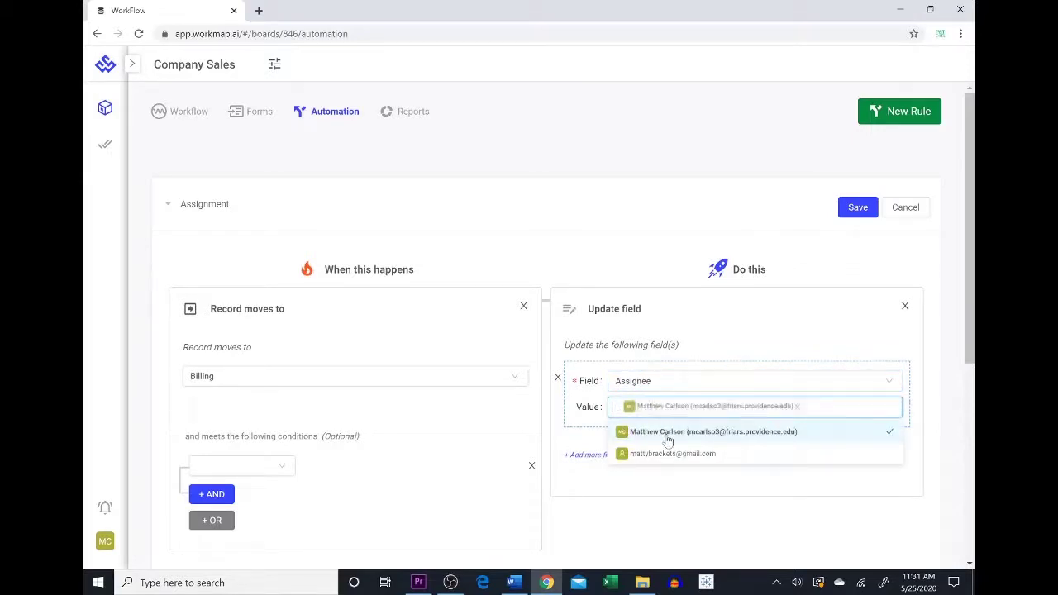
{"action": "left_click", "coordinate": [748, 505]}
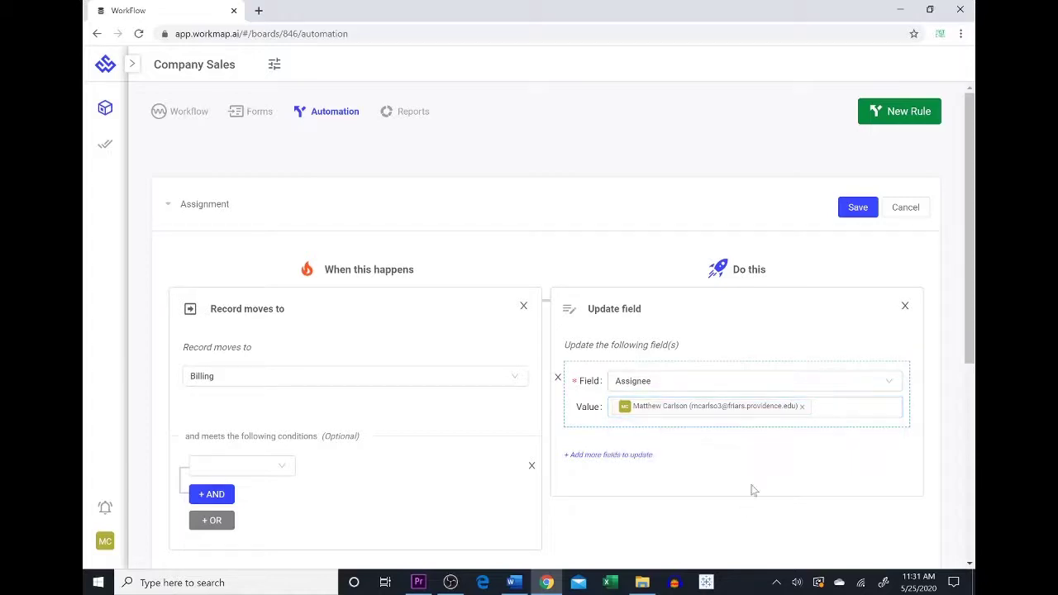
{"action": "left_click", "coordinate": [859, 207]}
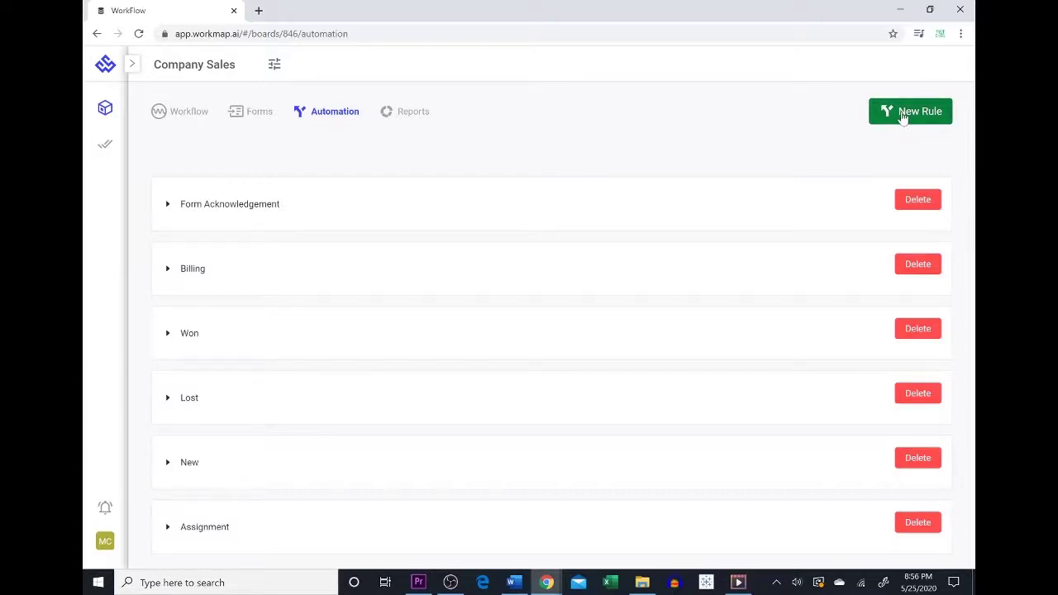
Add a rule named Deal Value that triggers when a record's Number of Users field is updated
{"action": "left_click", "coordinate": [904, 116]}
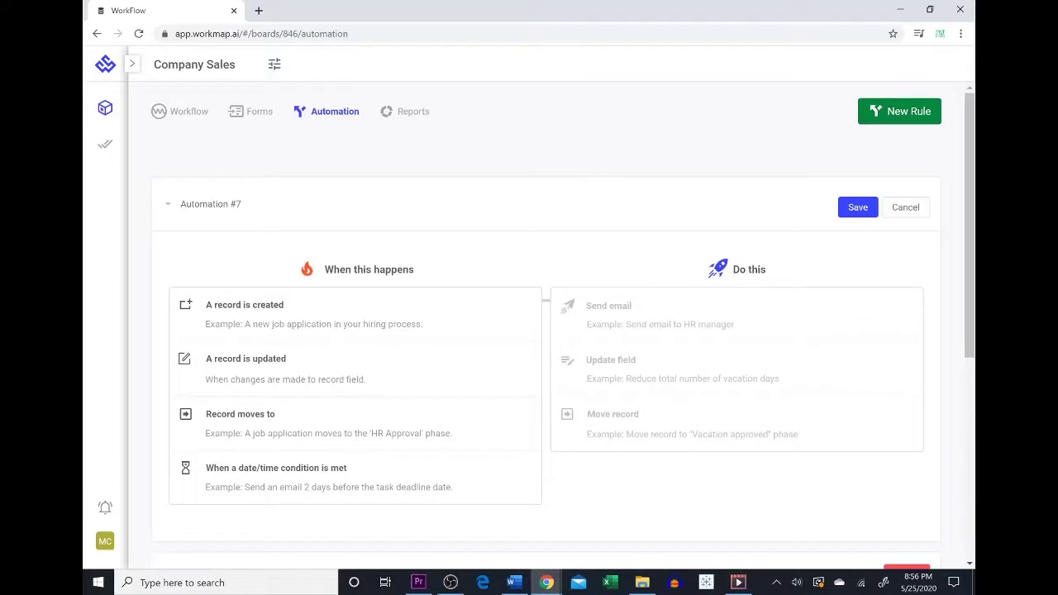
{"action": "left_click_drag", "start_coordinate": [242, 204], "coordinate": [169, 181]}
{"action": "left_click", "coordinate": [278, 372]}
{"action": "left_click", "coordinate": [277, 361]}
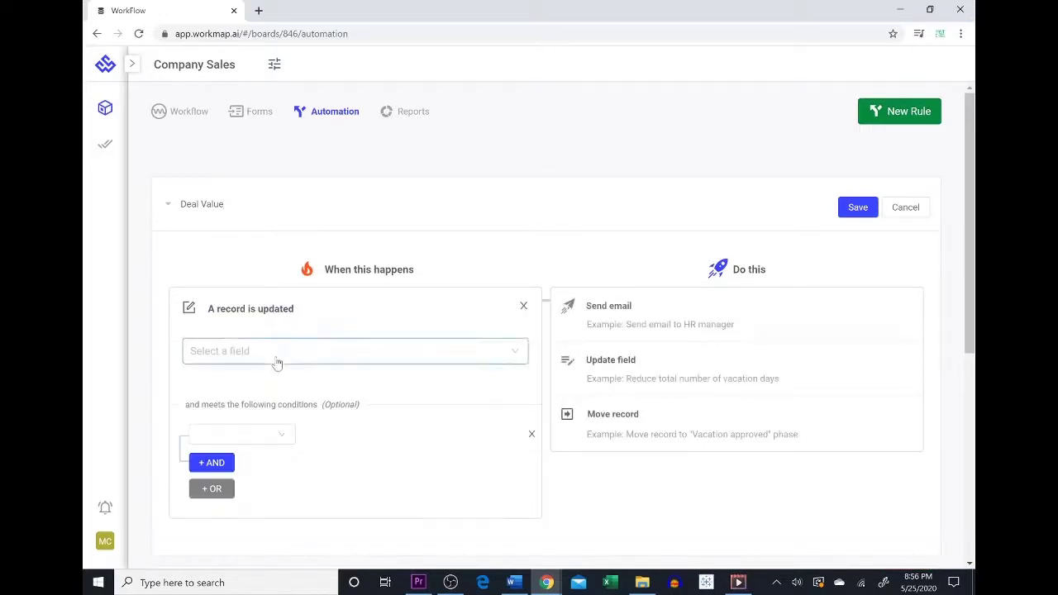
{"action": "left_click", "coordinate": [244, 463]}
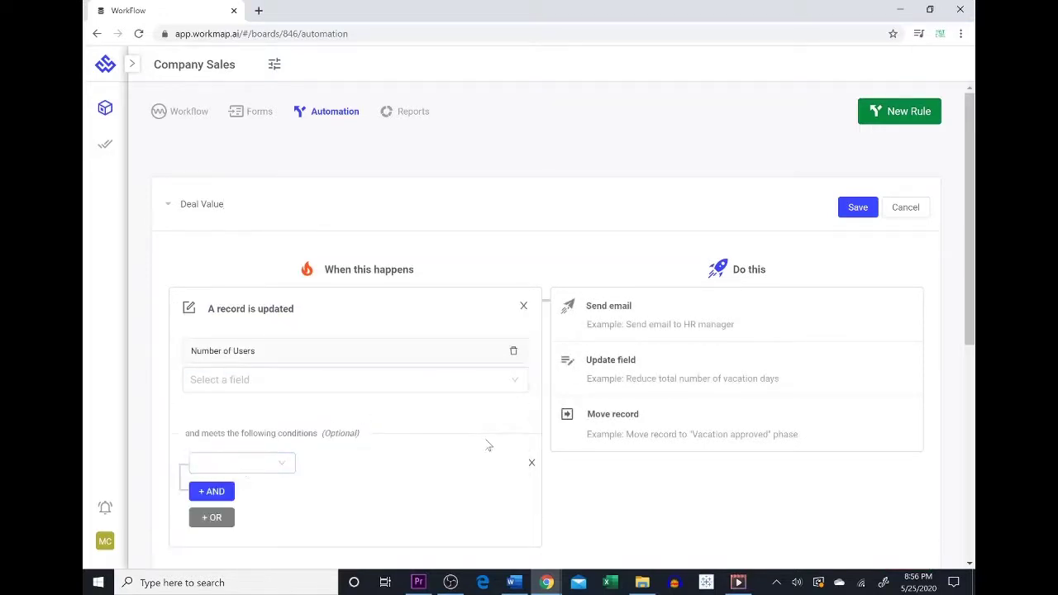
Give the Deal Value rule an Update field action that targets the Deal Value field
{"action": "left_click", "coordinate": [656, 372]}
{"action": "left_click", "coordinate": [662, 382]}
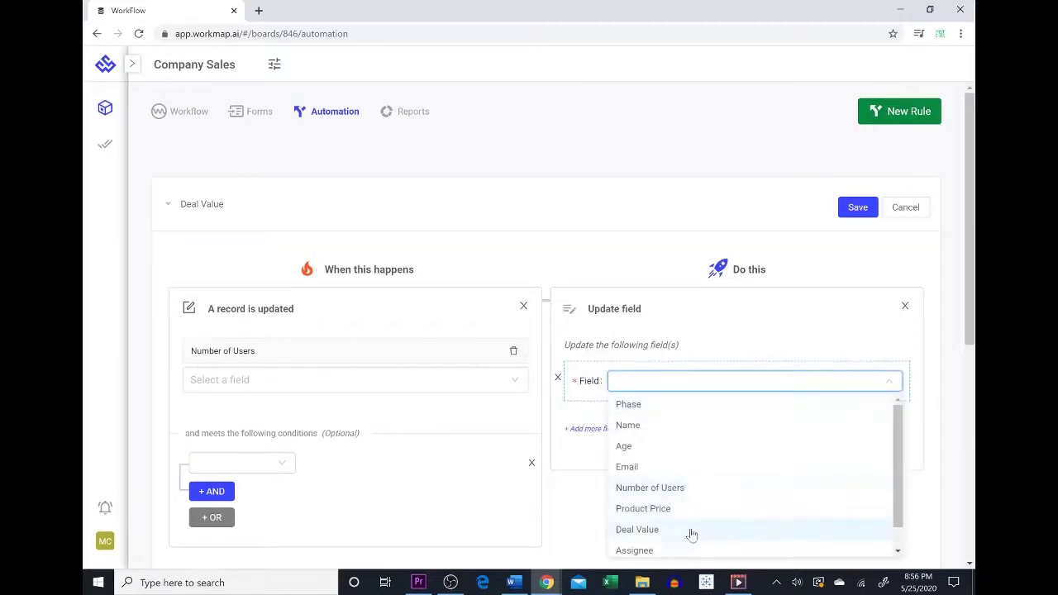
{"action": "left_click", "coordinate": [687, 530]}
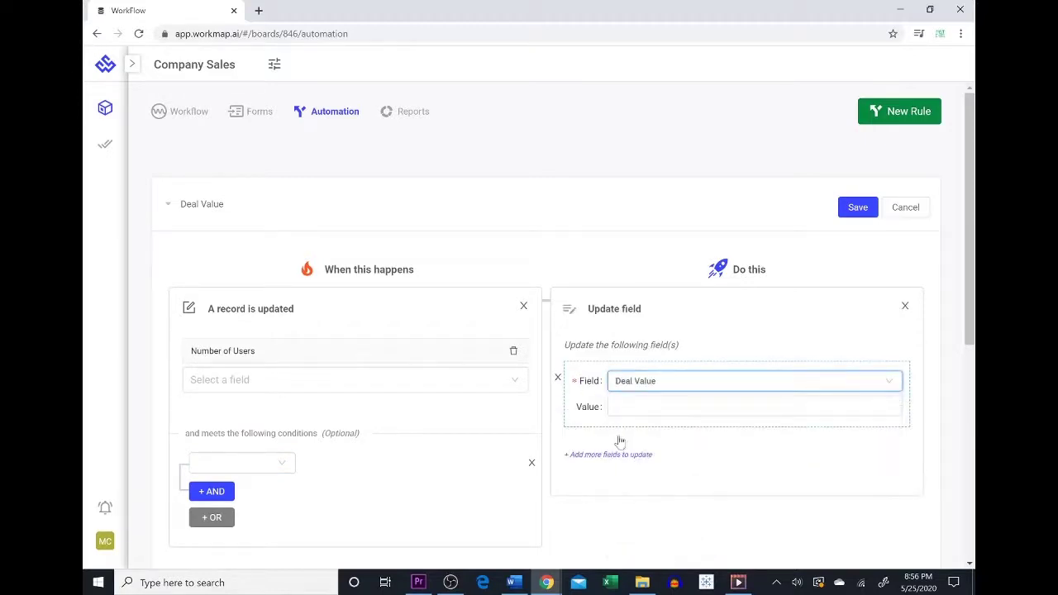
Set the updated field's value to the formula Number of Users * Product Price, and save the rule
{"action": "left_click", "coordinate": [666, 411]}
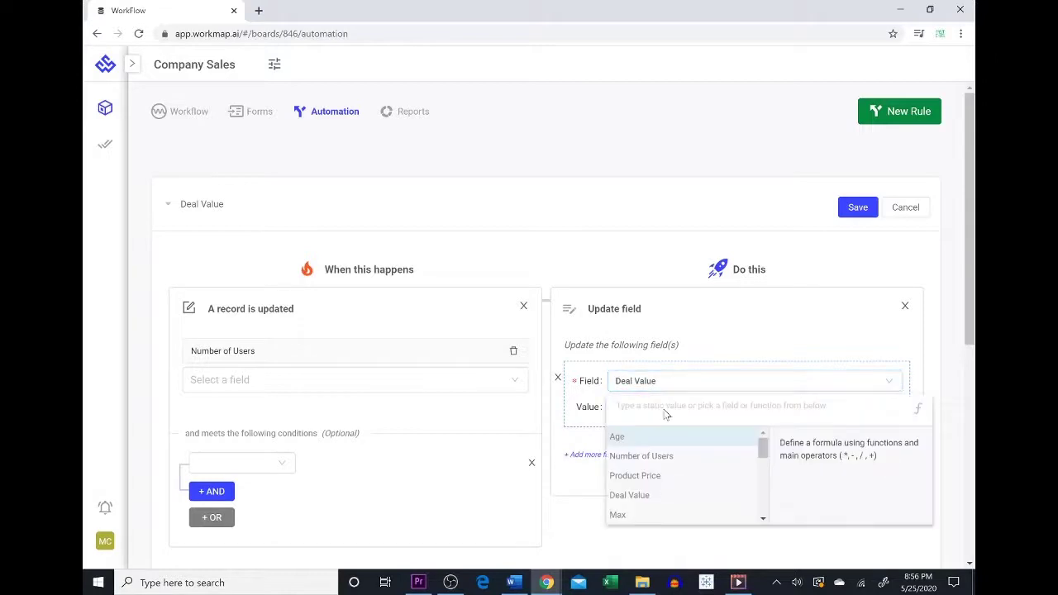
{"action": "left_click", "coordinate": [663, 458]}
{"action": "type", "text": "*"}
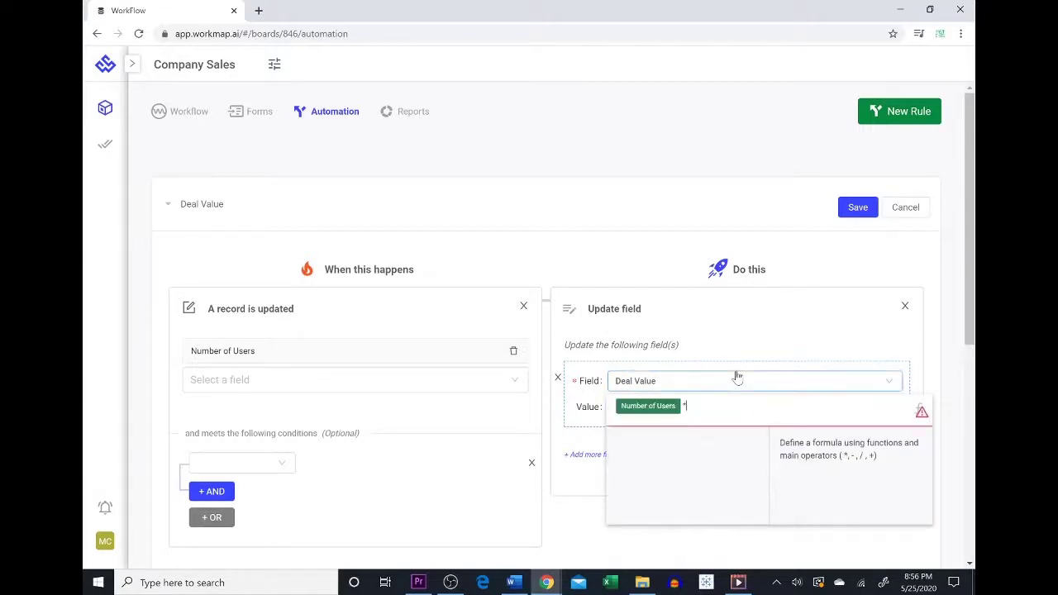
{"action": "left_click", "coordinate": [680, 475]}
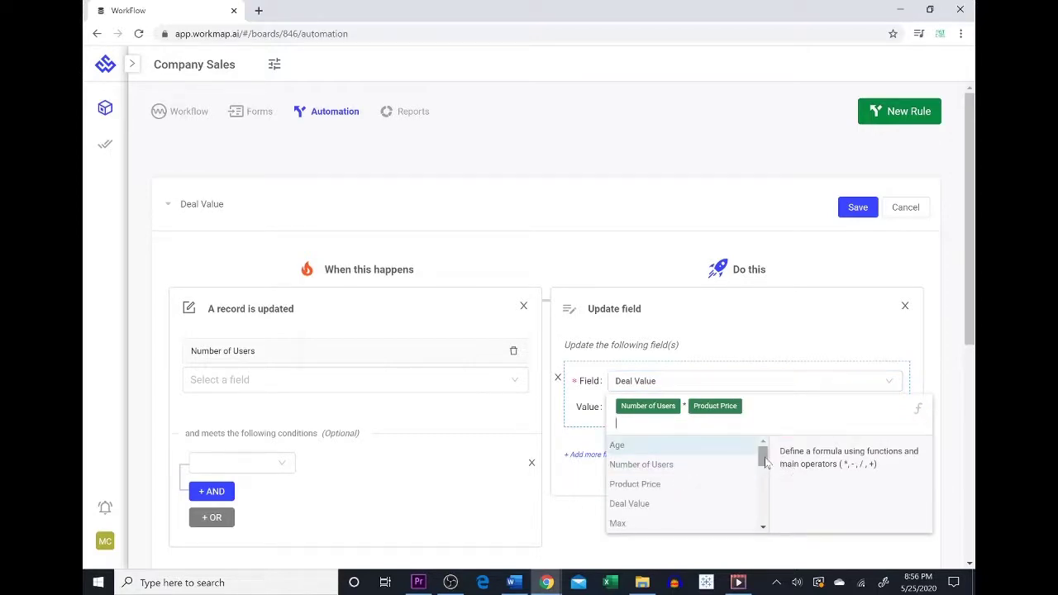
{"action": "mouse_move", "coordinate": [764, 462]}
{"action": "left_mouse_down"}
{"action": "mouse_move", "coordinate": [763, 479]}
{"action": "mouse_move", "coordinate": [765, 461]}
{"action": "left_mouse_up"}
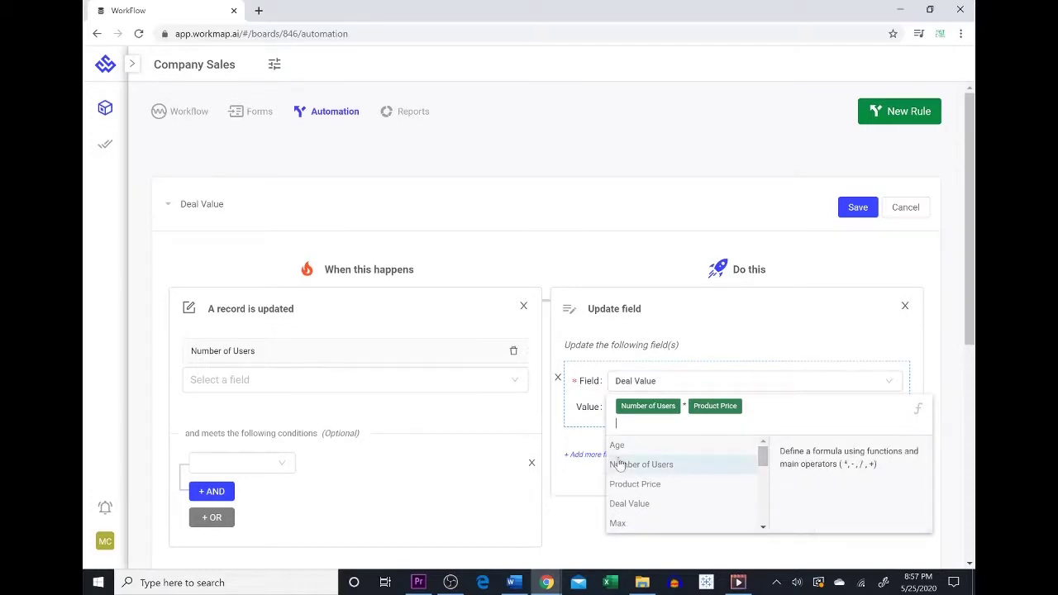
{"action": "left_click", "coordinate": [570, 515]}
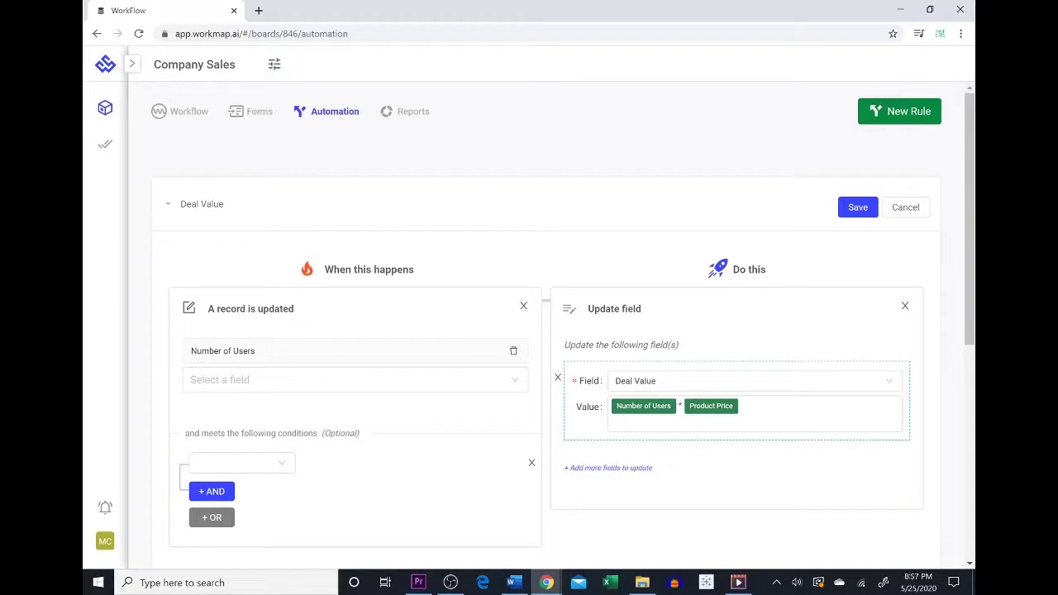
{"action": "left_click", "coordinate": [858, 208]}
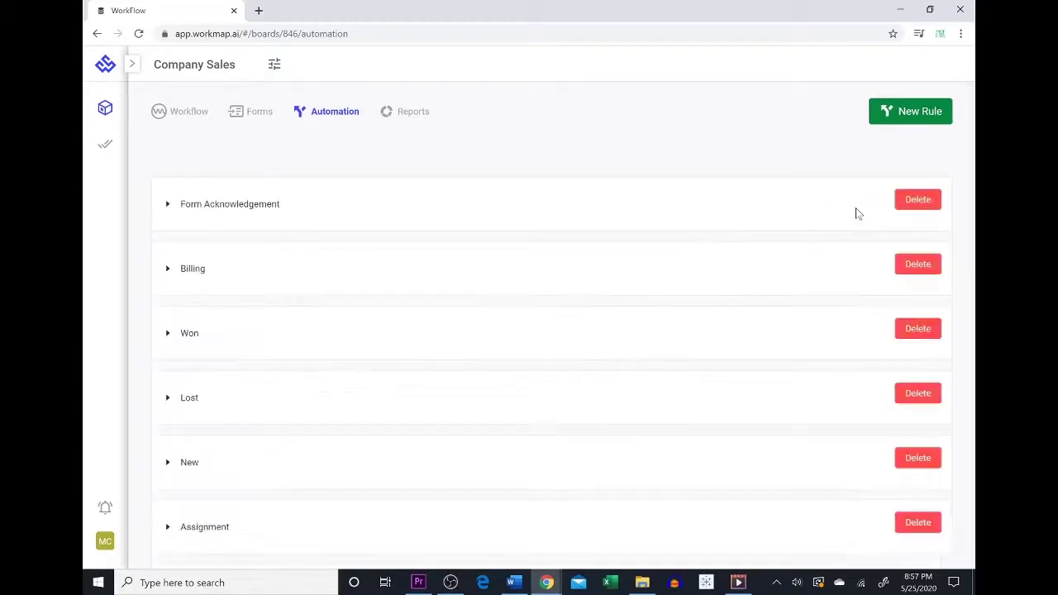
Add a rule named Lost Lead that triggers when a date/time condition is met
{"action": "left_click", "coordinate": [895, 118]}
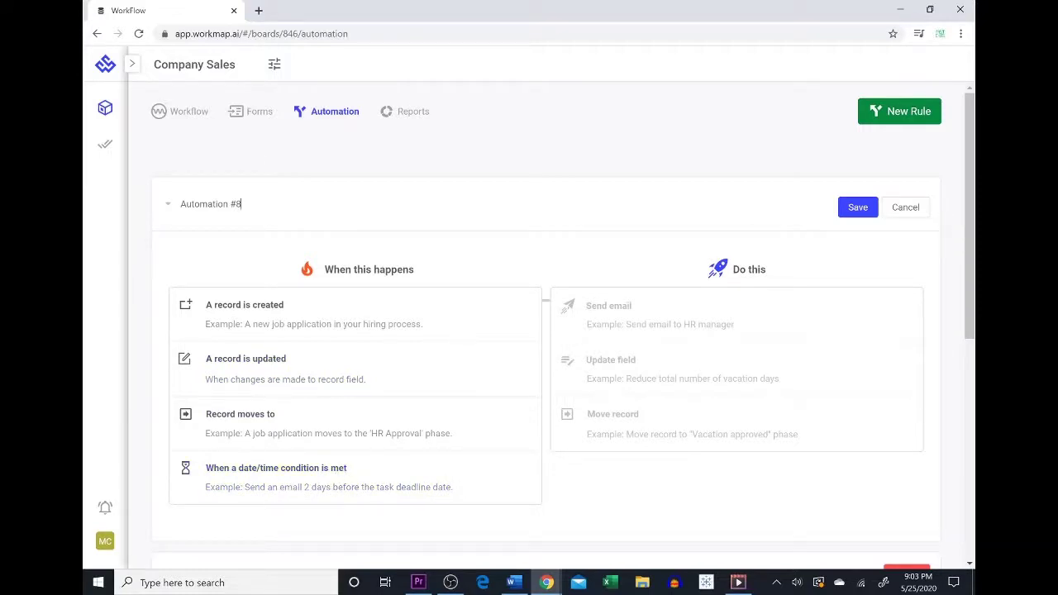
{"action": "key", "text": "ctrl+a"}
{"action": "type", "text": "L"}
{"action": "left_click", "coordinate": [265, 474]}
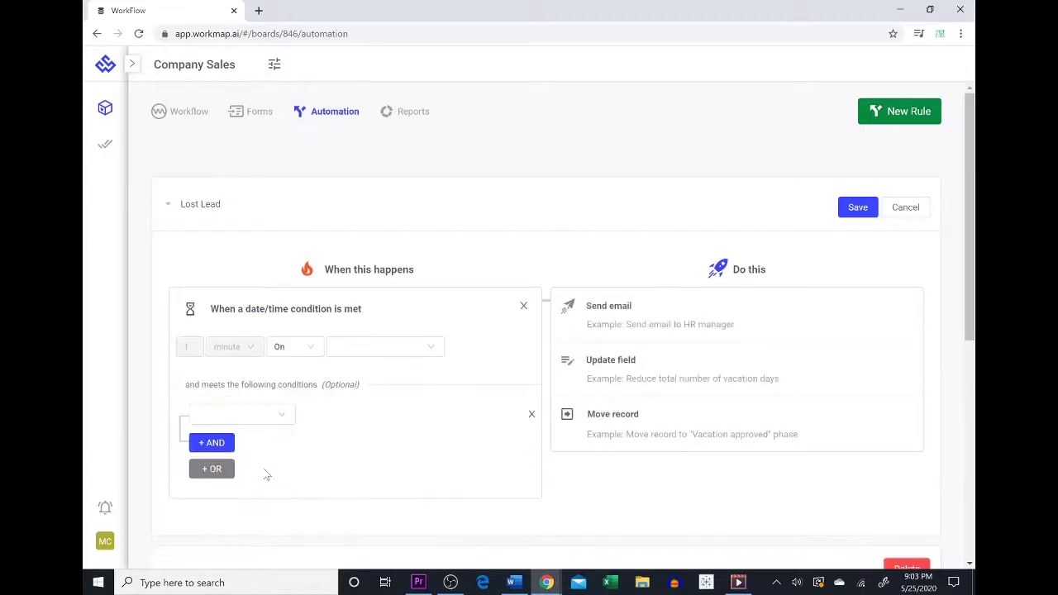
Set the Lost Lead condition to 1 day after a record moves to the Lost phase
{"action": "left_click", "coordinate": [300, 347]}
{"action": "left_click", "coordinate": [302, 378]}
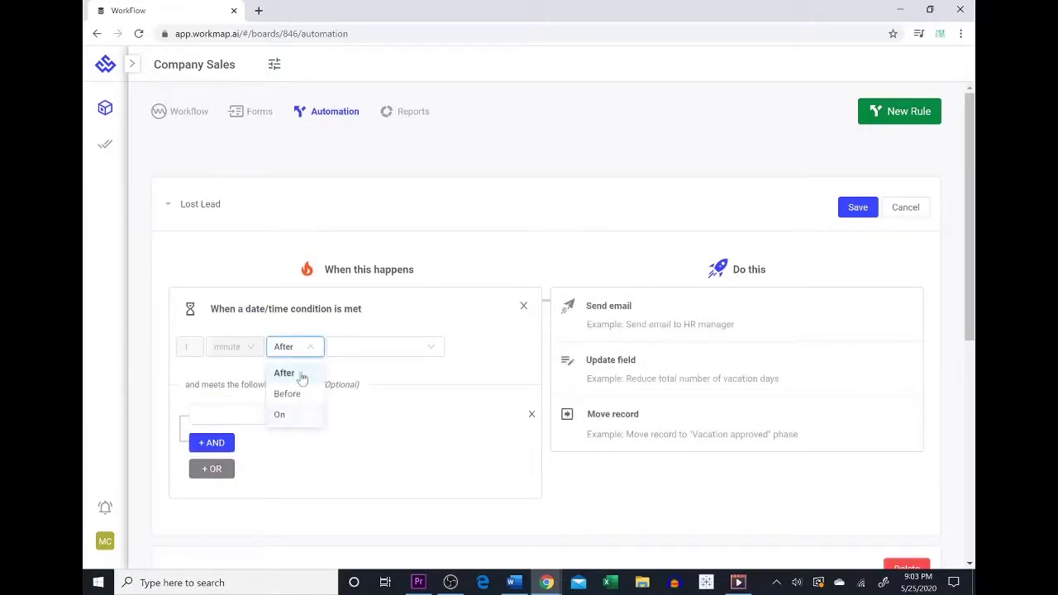
{"action": "left_click", "coordinate": [248, 351]}
{"action": "left_click", "coordinate": [240, 394]}
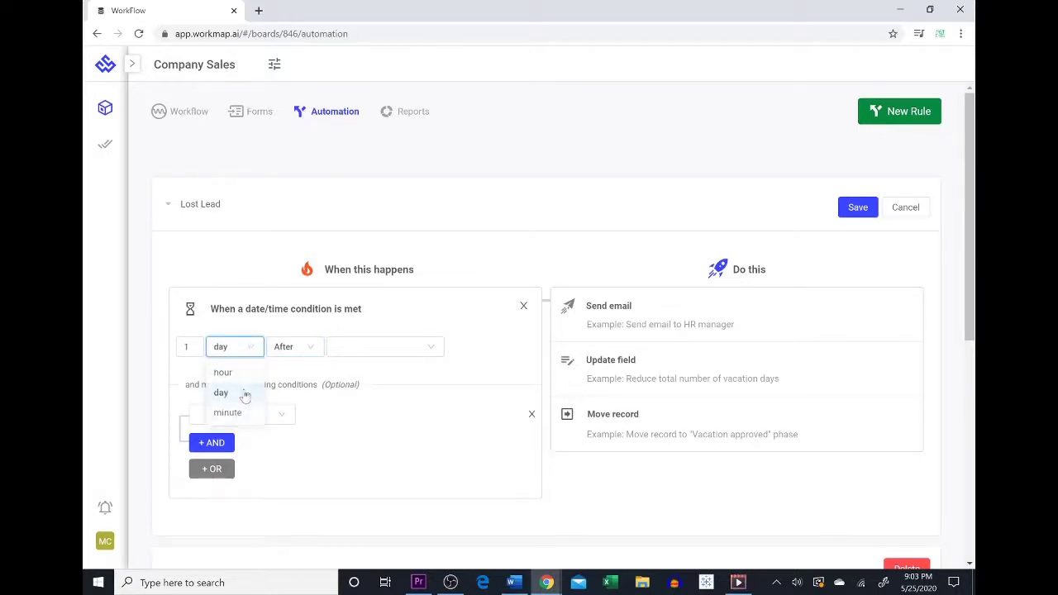
{"action": "left_click", "coordinate": [392, 351]}
{"action": "left_click", "coordinate": [372, 411]}
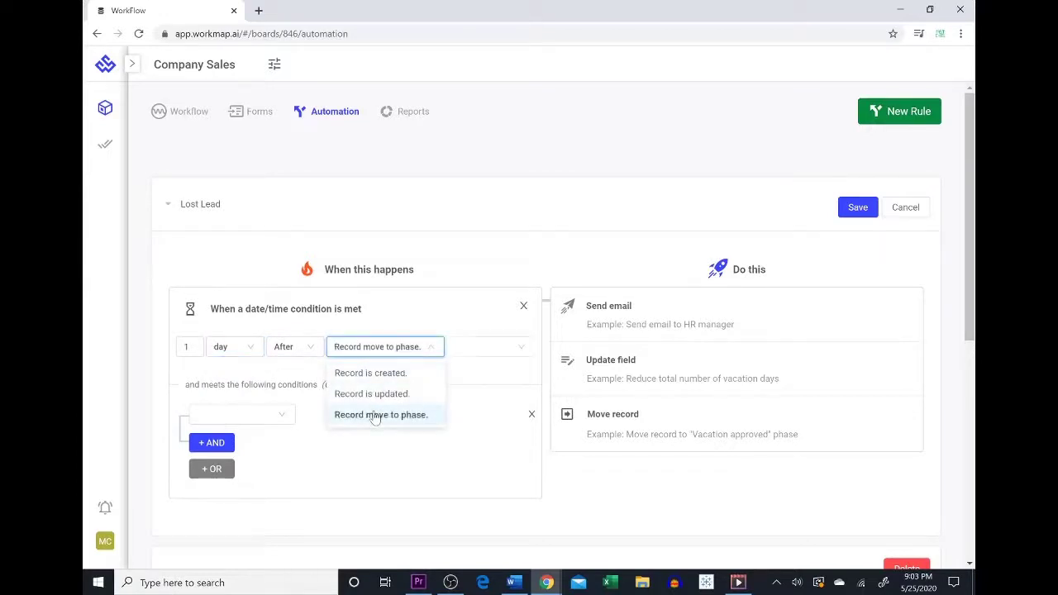
{"action": "left_click", "coordinate": [473, 354]}
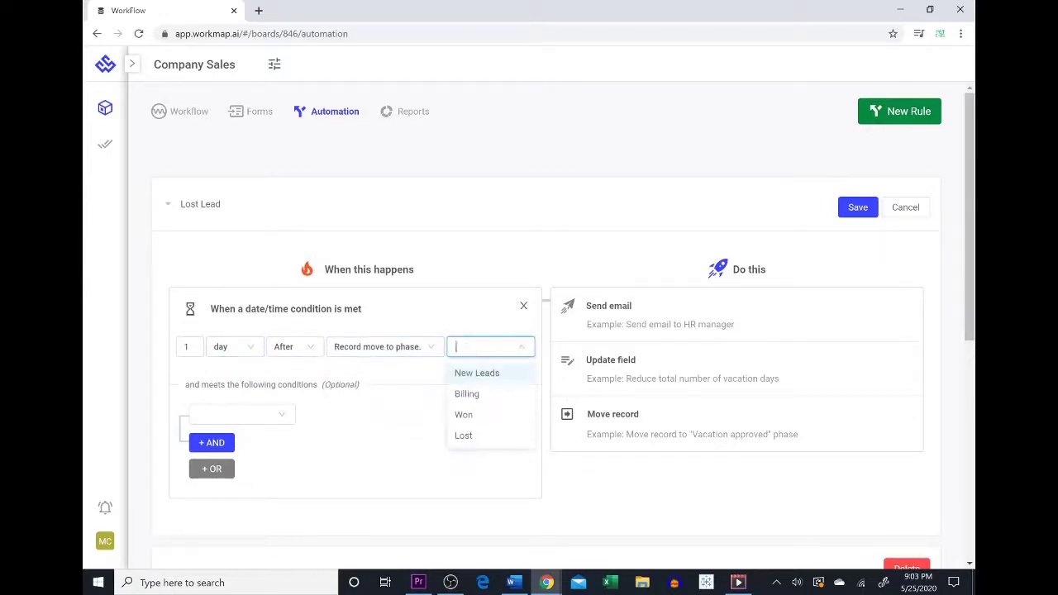
{"action": "left_click", "coordinate": [476, 435]}
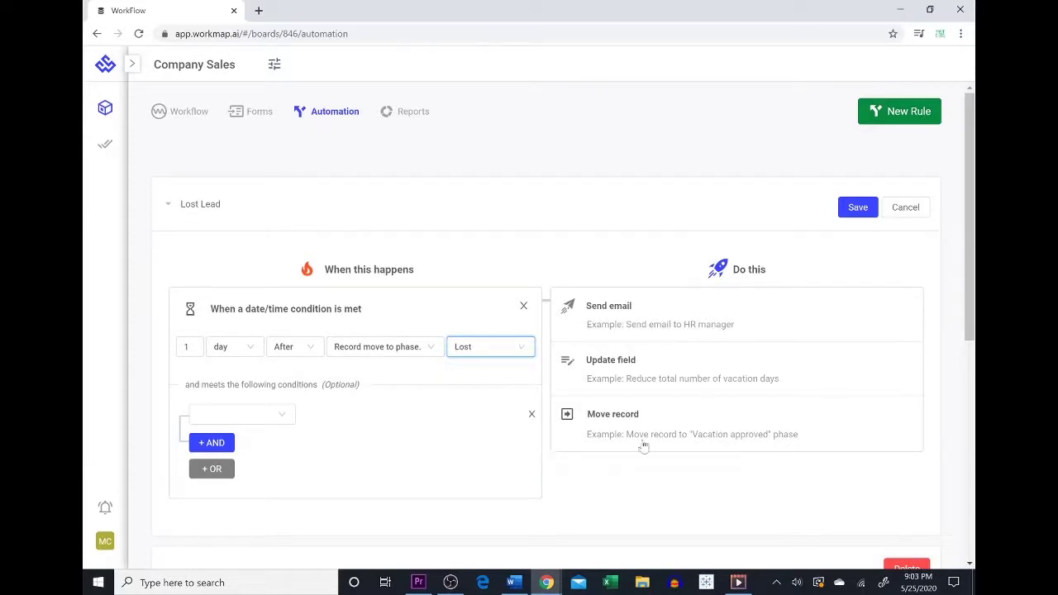
Have the Lost Lead rule send an email addressed to both listed board users
{"action": "left_click", "coordinate": [642, 330]}
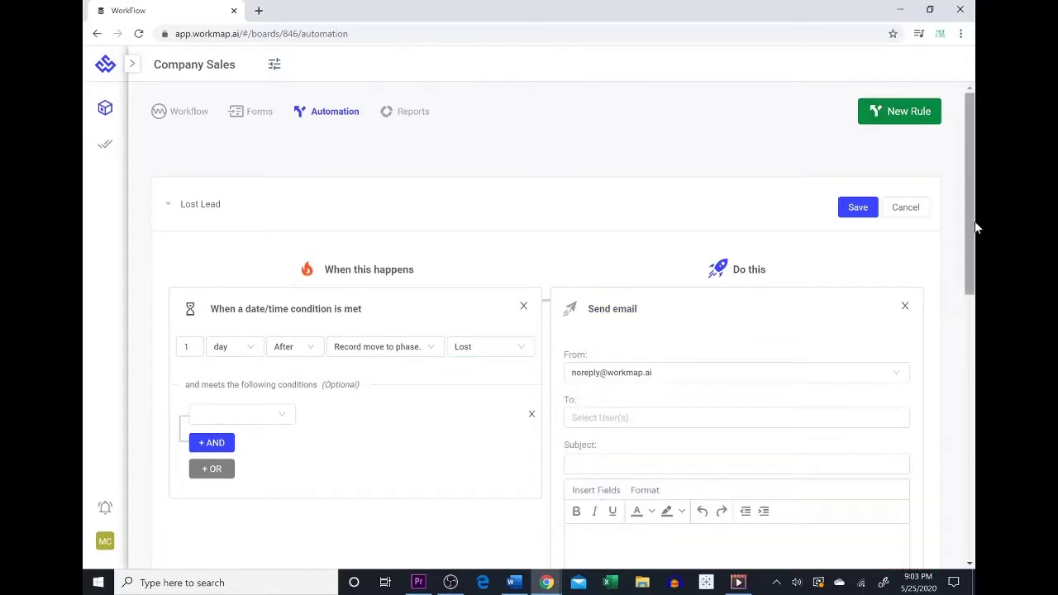
{"action": "left_click_drag", "start_coordinate": [975, 224], "coordinate": [974, 291]}
{"action": "left_click", "coordinate": [632, 257]}
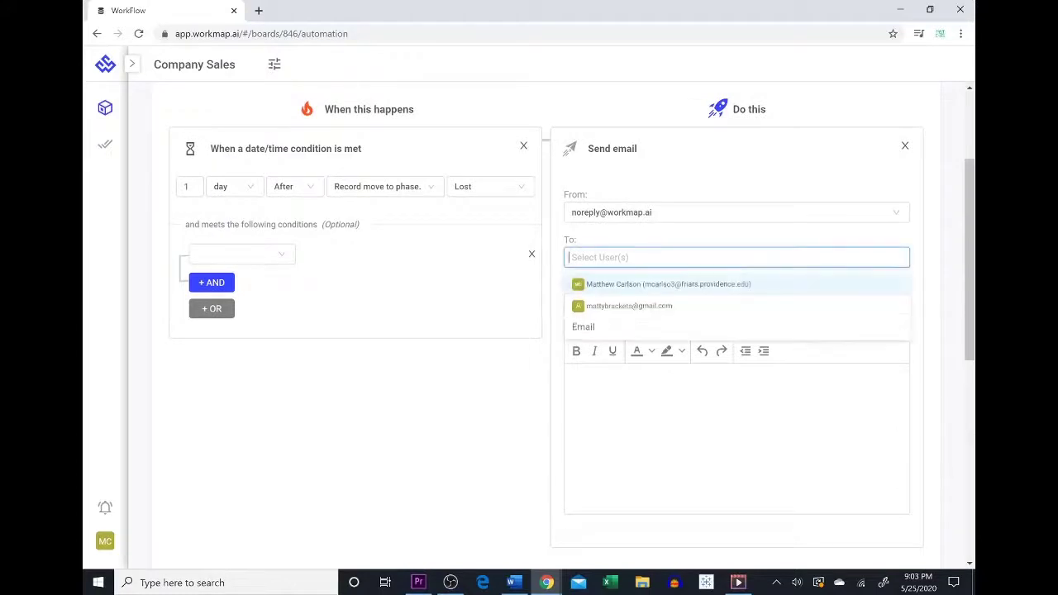
{"action": "left_click", "coordinate": [604, 289]}
{"action": "left_click", "coordinate": [671, 307]}
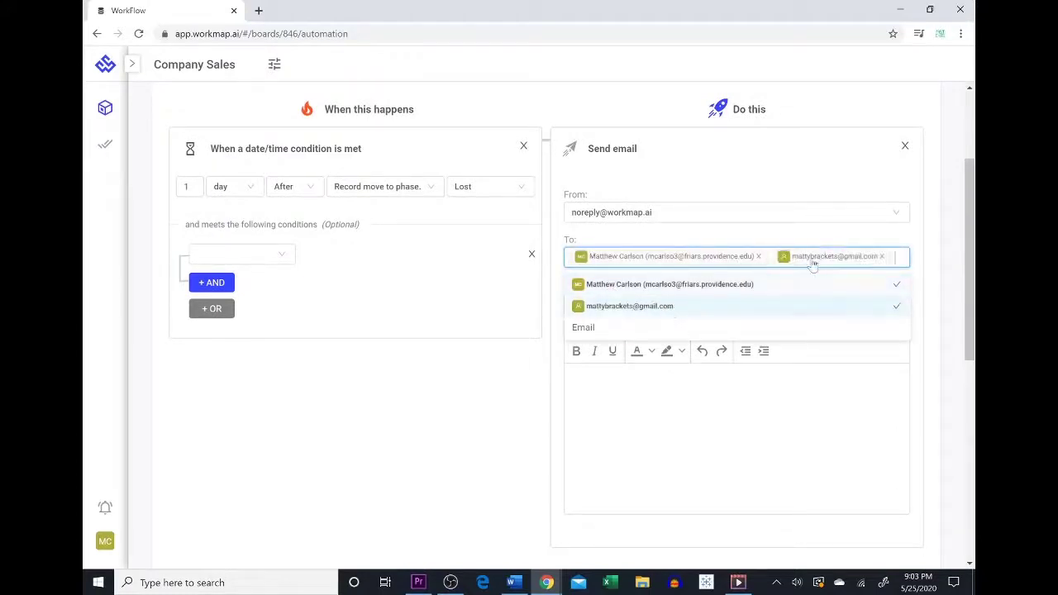
{"action": "left_click", "coordinate": [945, 217]}
Set the email's subject to Lost Lead
{"action": "left_click_drag", "start_coordinate": [973, 225], "coordinate": [976, 250]}
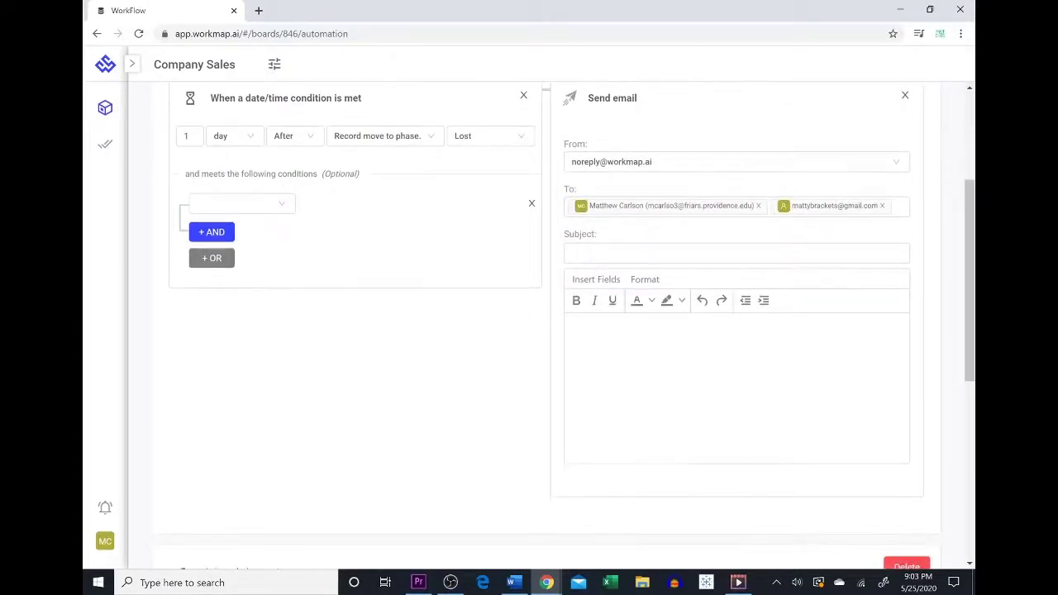
{"action": "left_click", "coordinate": [662, 256]}
{"action": "type", "text": "Los"}
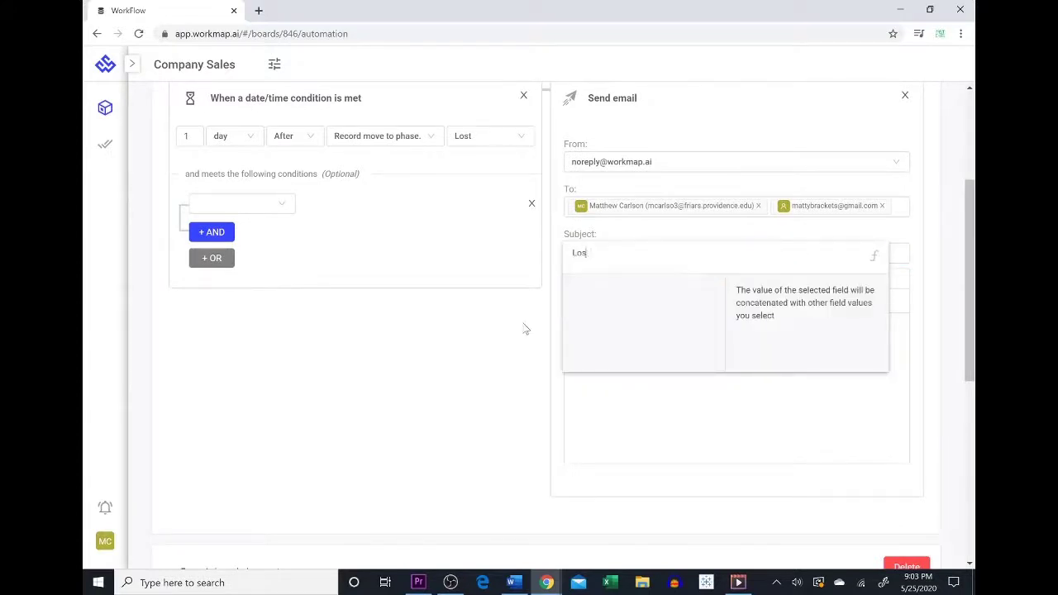
{"action": "type", "text": "t Lead"}
{"action": "left_click", "coordinate": [526, 329]}
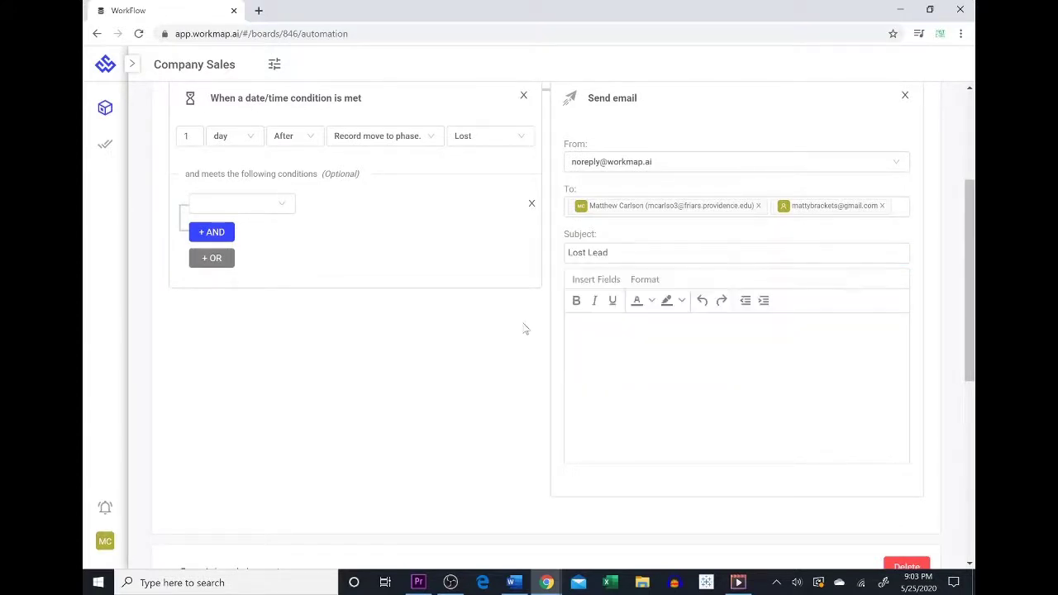
Fill the email body with the Name, Email and Deal Value fields and "This lead was lost yesterday!", and save the rule
{"action": "left_click", "coordinate": [601, 283]}
{"action": "left_click", "coordinate": [588, 304]}
{"action": "left_click", "coordinate": [597, 285]}
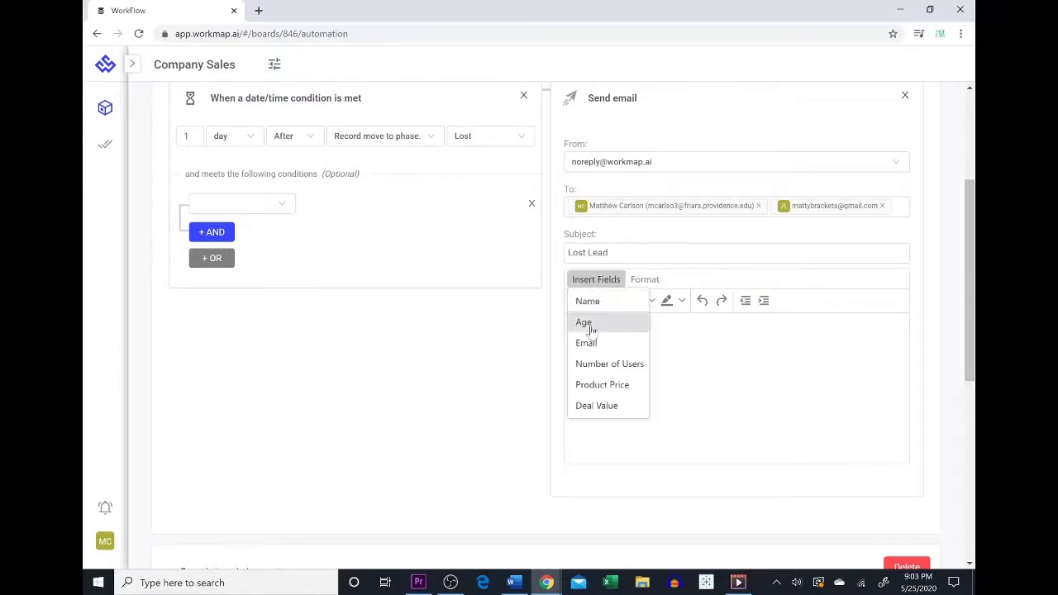
{"action": "left_click", "coordinate": [593, 343]}
{"action": "left_click", "coordinate": [597, 280]}
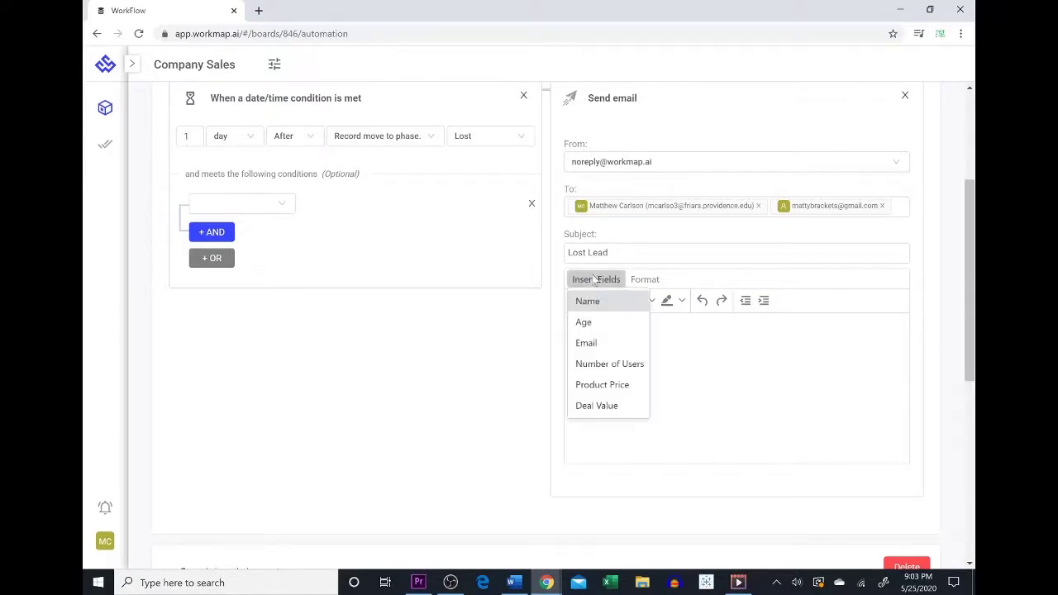
{"action": "left_click", "coordinate": [599, 404]}
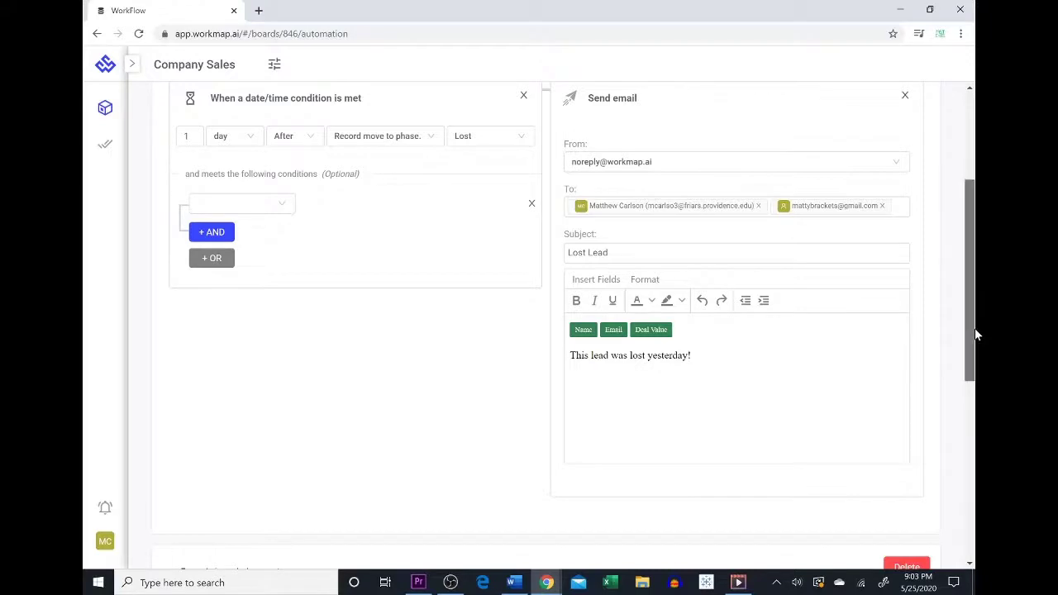
{"action": "left_click_drag", "start_coordinate": [976, 332], "coordinate": [976, 217]}
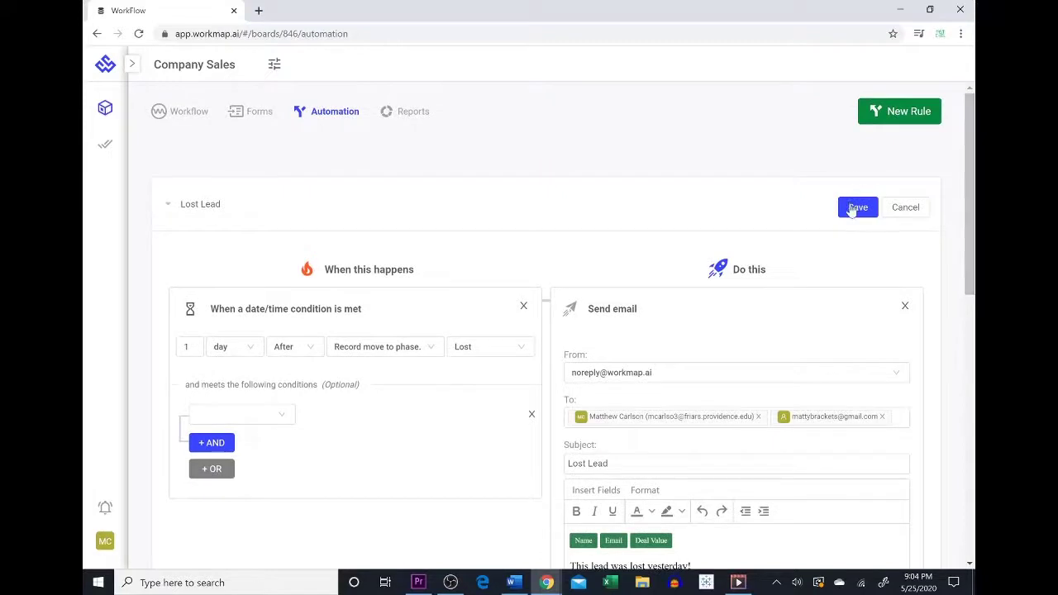
{"action": "left_click", "coordinate": [858, 207]}
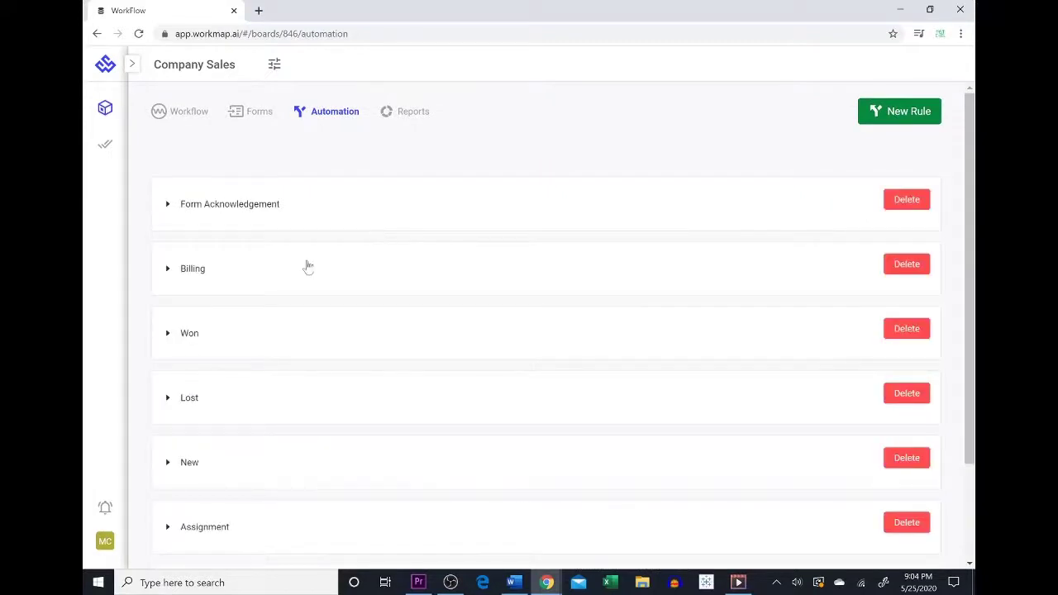
Return to the board's workflow and set Number of Users to 4 for the New Leads record
{"action": "left_click", "coordinate": [176, 114]}
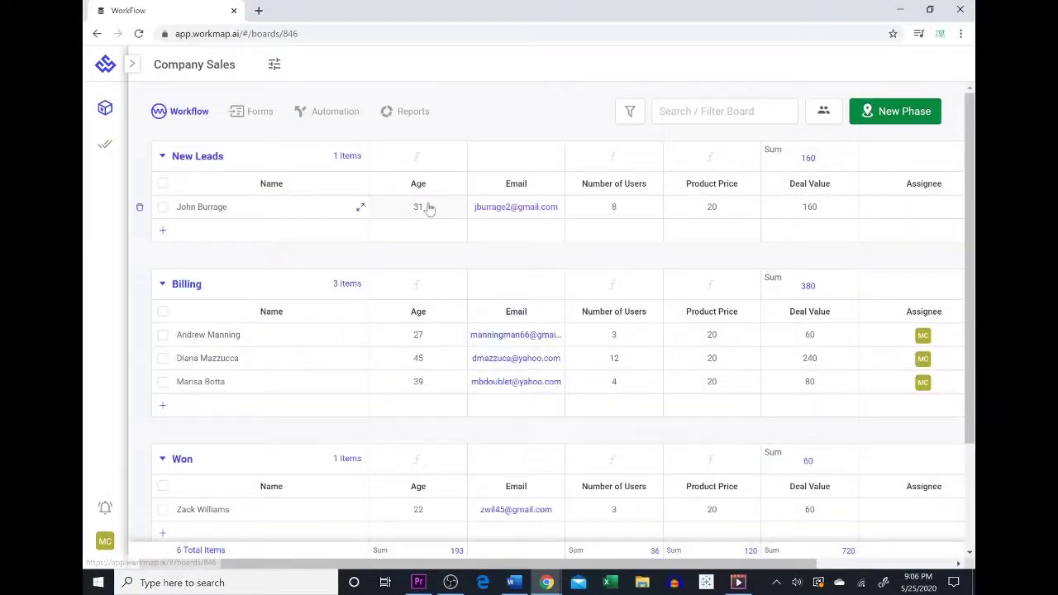
{"action": "left_click", "coordinate": [626, 212]}
{"action": "left_click", "coordinate": [817, 208]}
{"action": "left_click", "coordinate": [885, 262]}
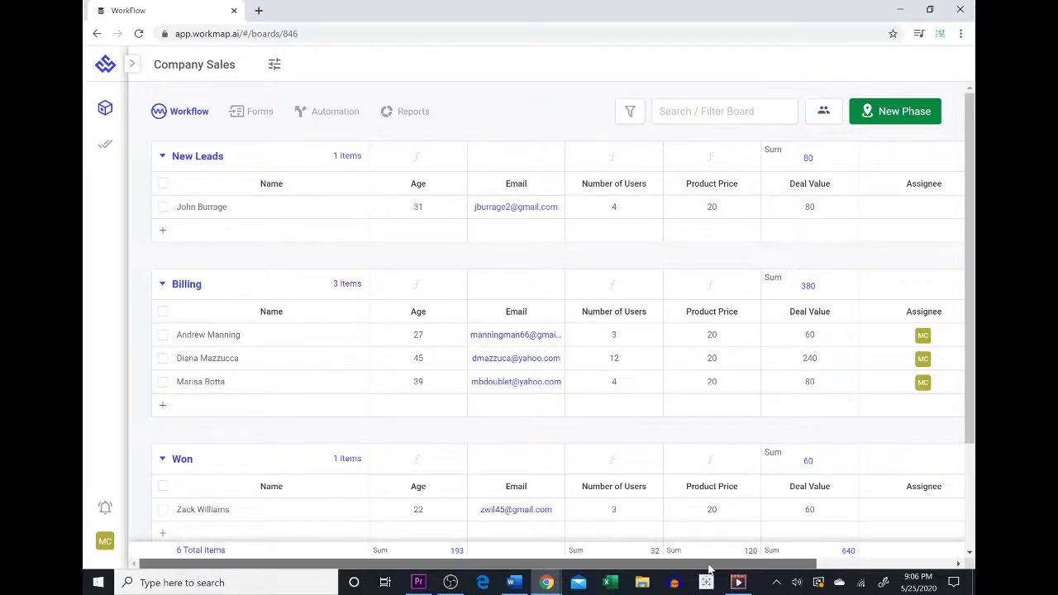
Change the status of the New Leads record to Billing
{"action": "left_click_drag", "start_coordinate": [709, 566], "coordinate": [870, 565]}
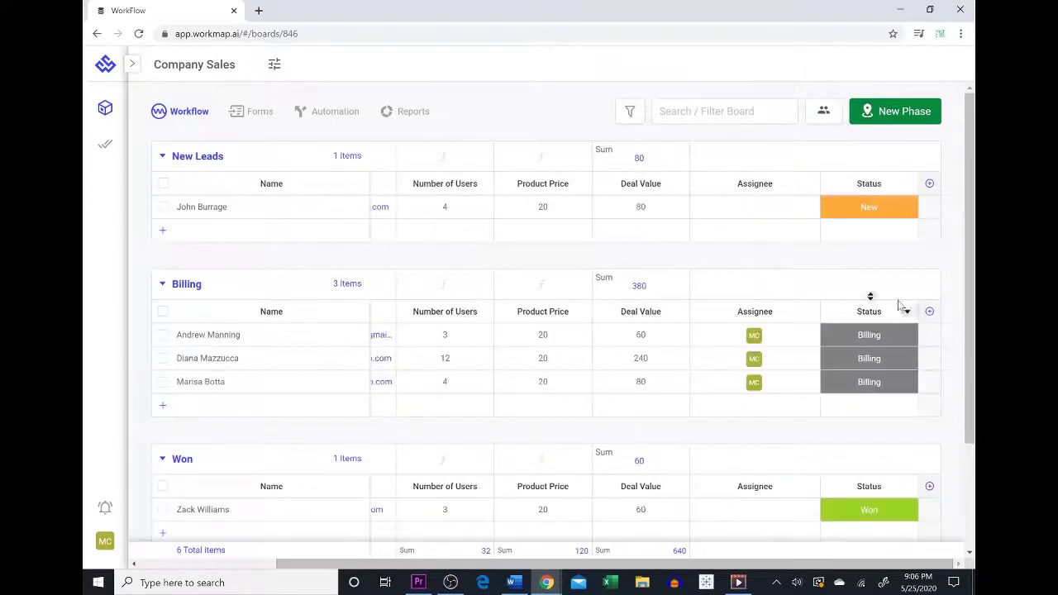
{"action": "left_click", "coordinate": [871, 206]}
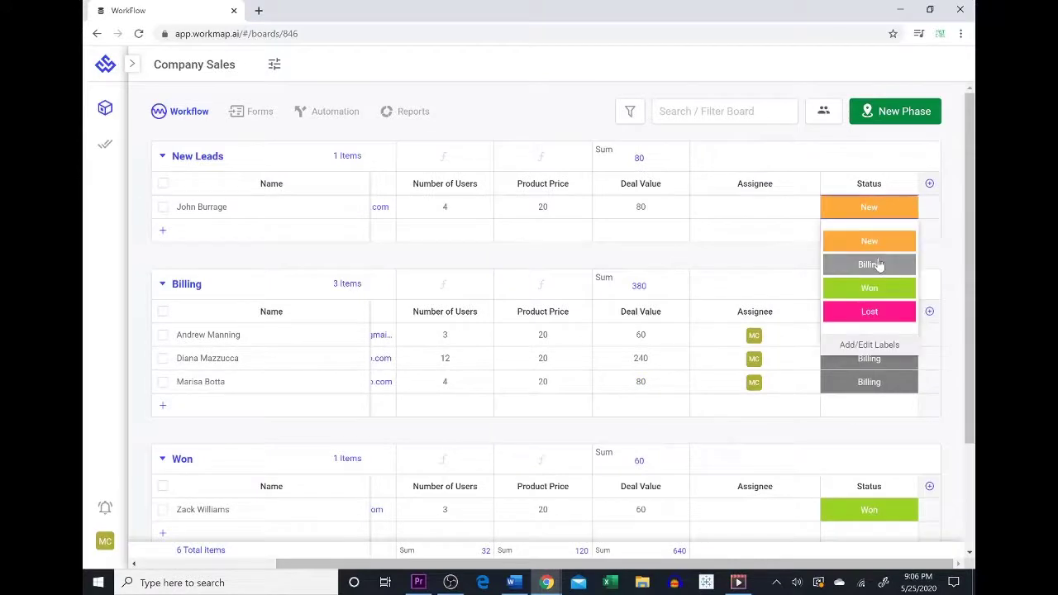
{"action": "left_click", "coordinate": [880, 265]}
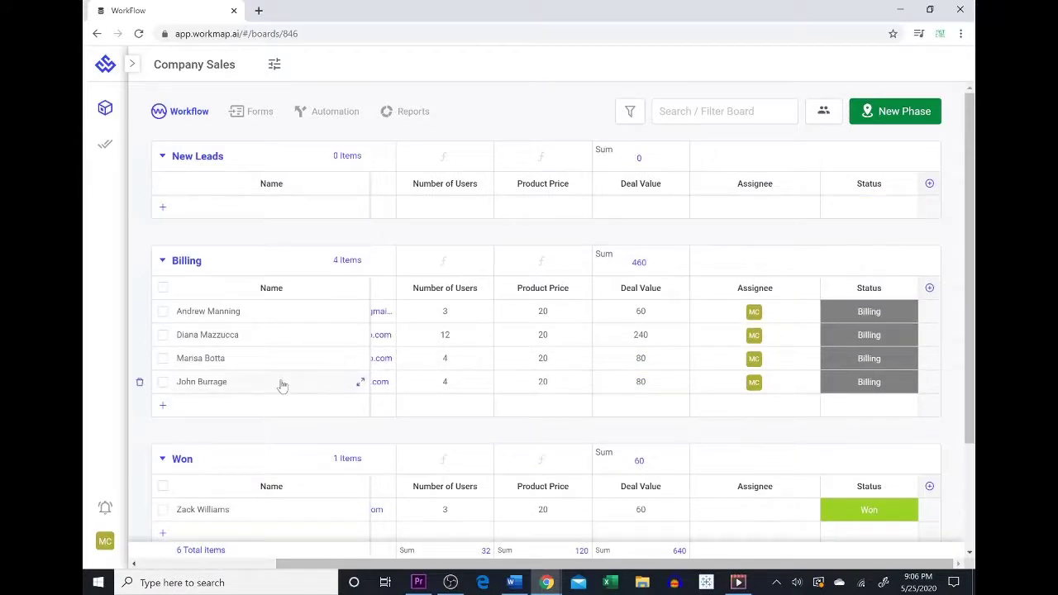